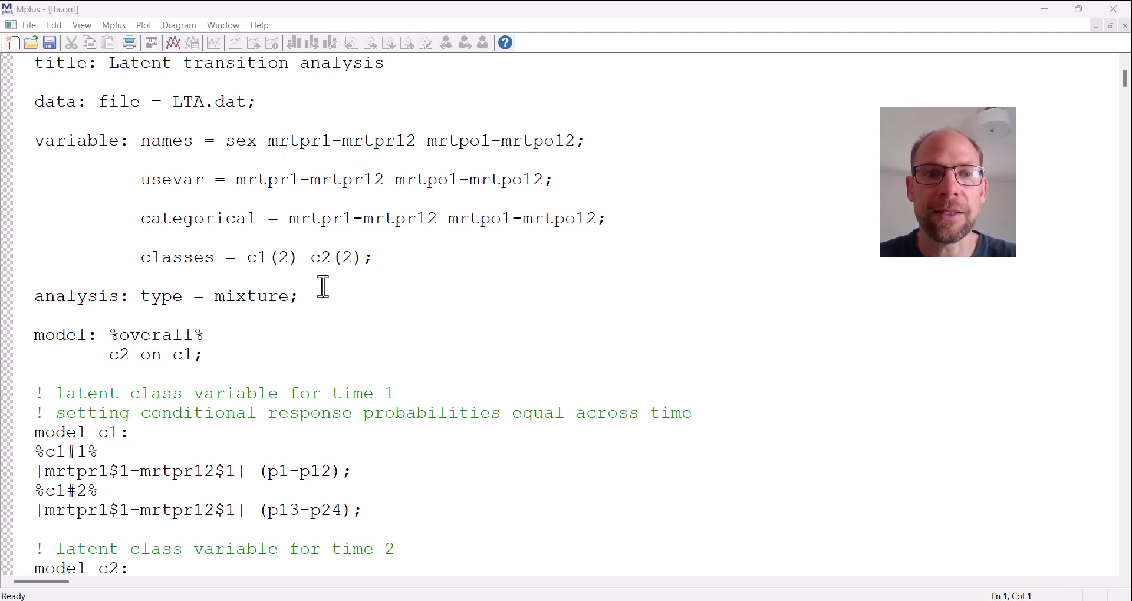
Review the latent transition input syntax and highlight the message on input reading below it.
scroll(319, 287, "down", 4)
scroll(320, 288, "down", 6)
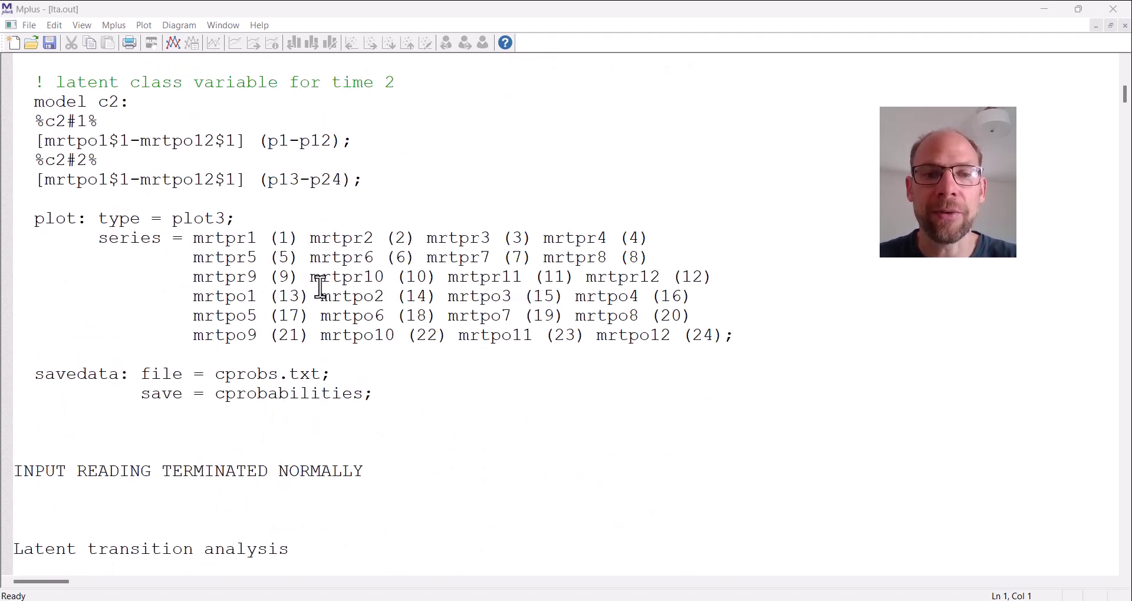
scroll(320, 288, "down", 2)
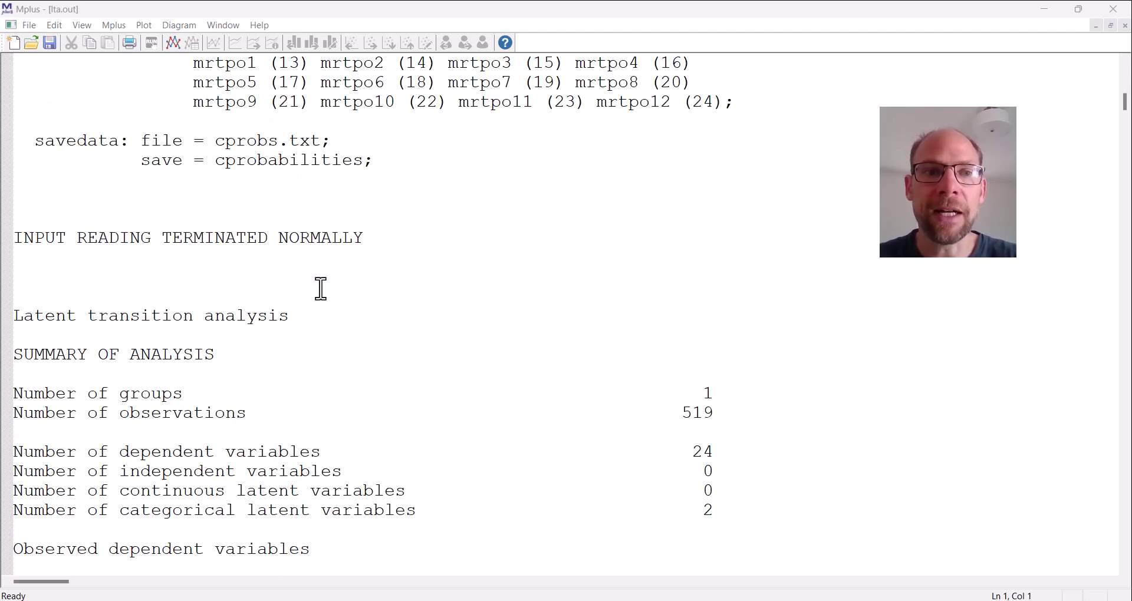
left_click_drag(16, 237, 369, 246)
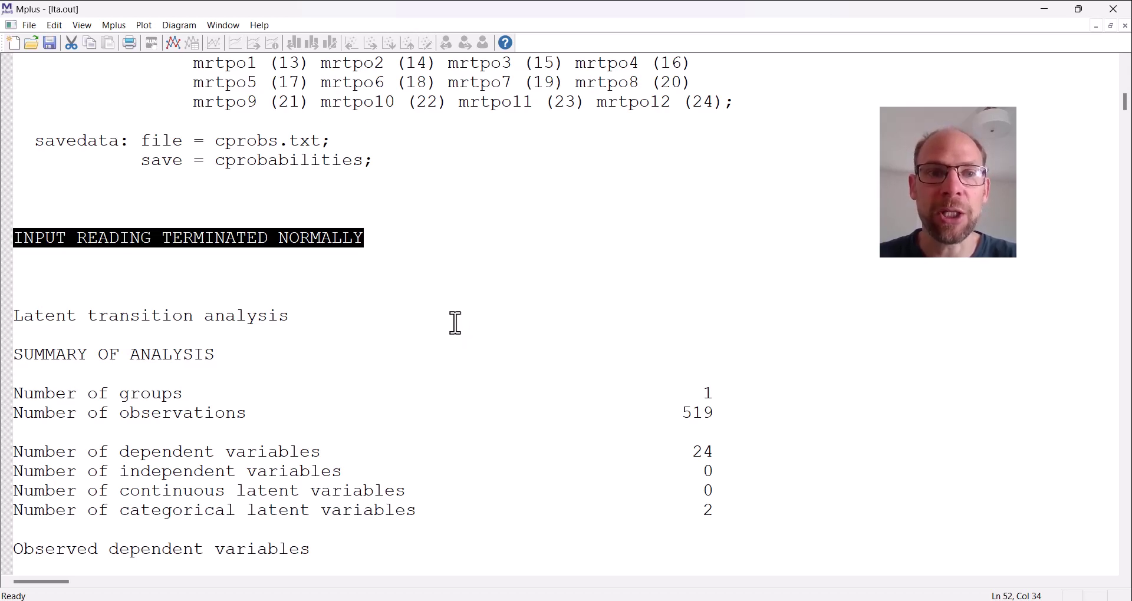
Highlight the number of observations, the number of dependent variables and the categorical latent variables line in the summary of analysis.
scroll(274, 282, "down", 4)
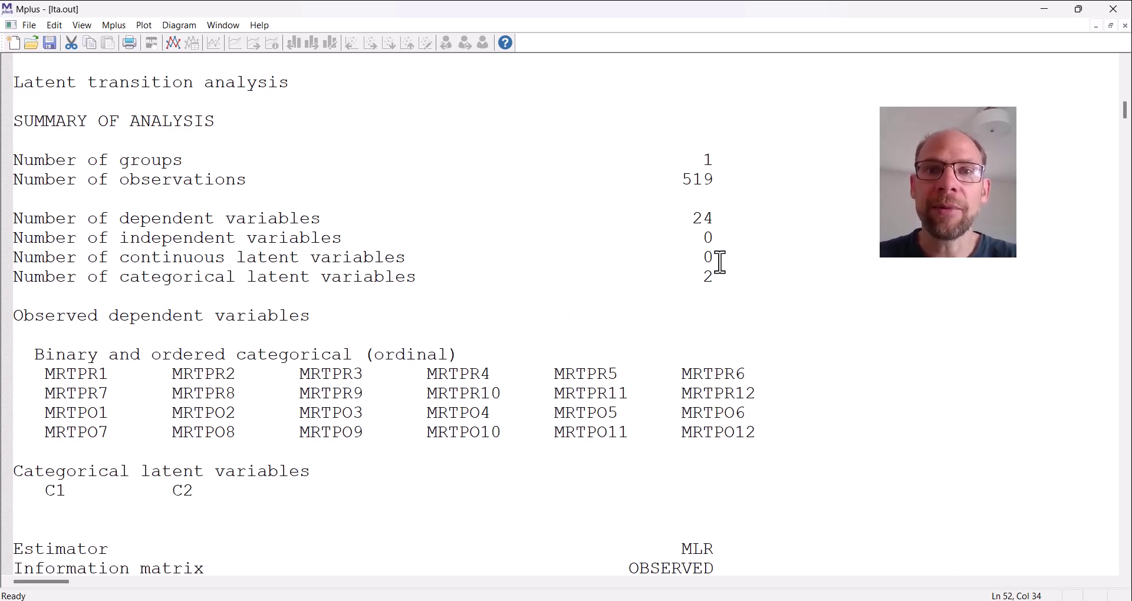
left_click_drag(677, 181, 749, 185)
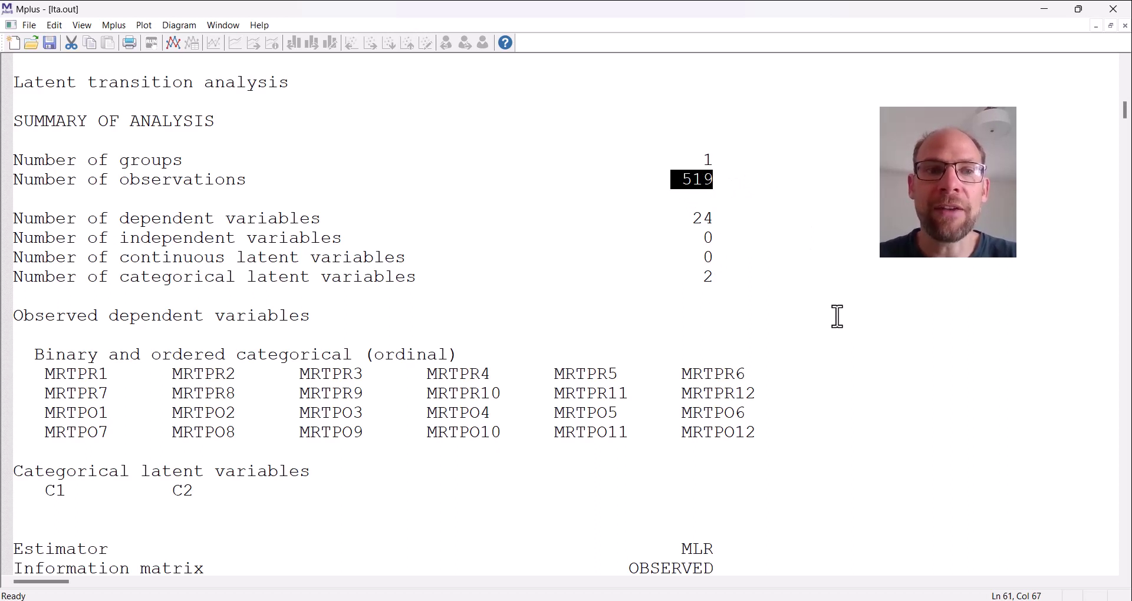
left_click_drag(690, 216, 753, 223)
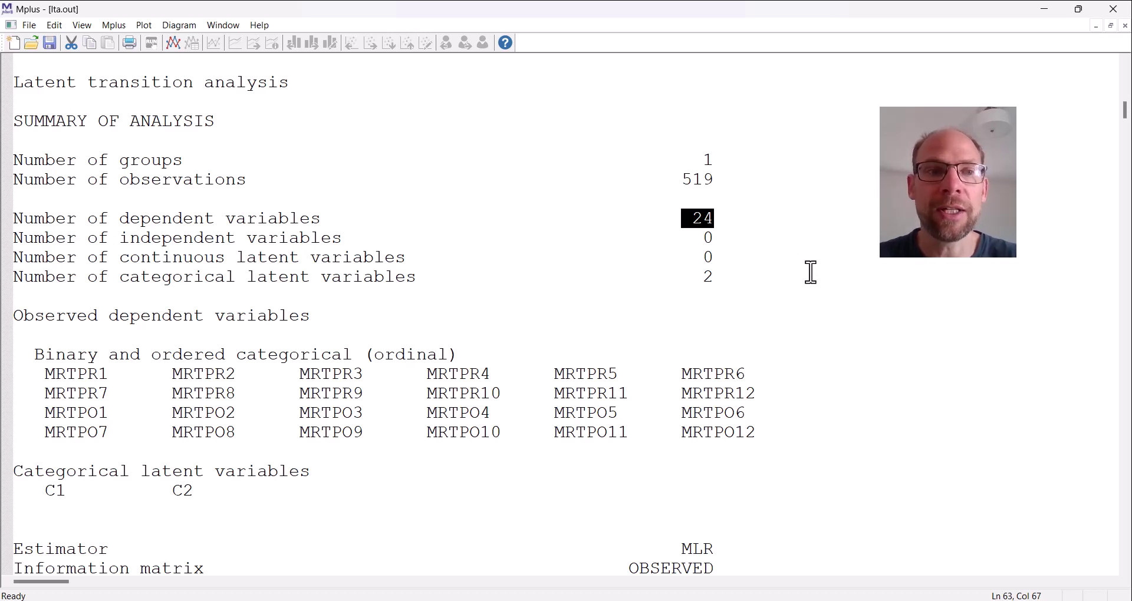
left_click_drag(729, 273, 7, 280)
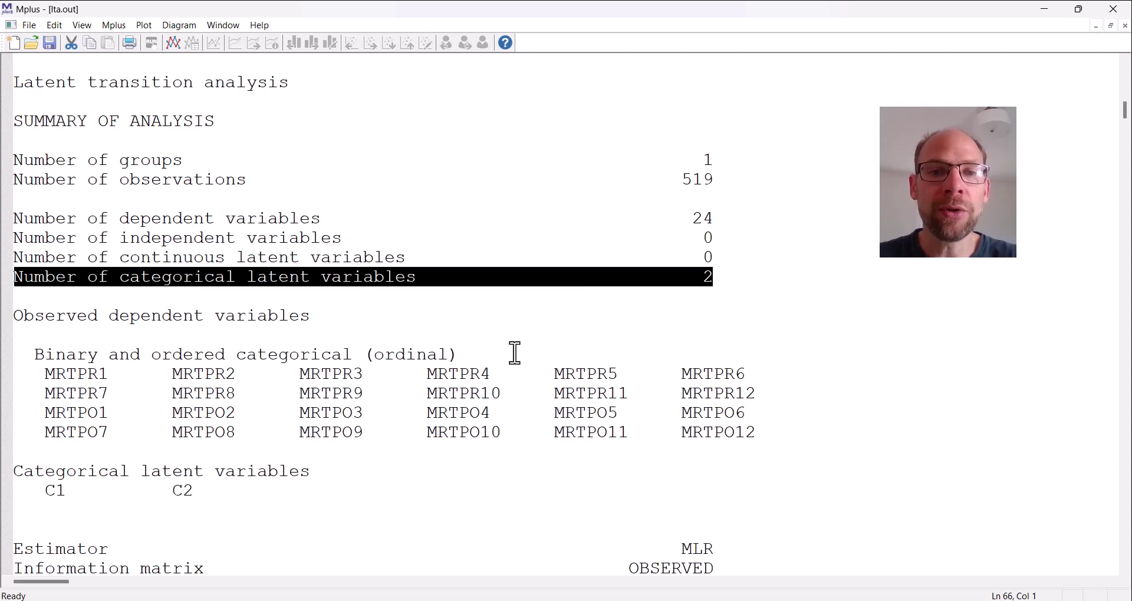
Highlight the binary and ordered categorical heading, its list of observed variables, and the categorical latent variables C1 and C2.
left_click_drag(505, 357, 16, 362)
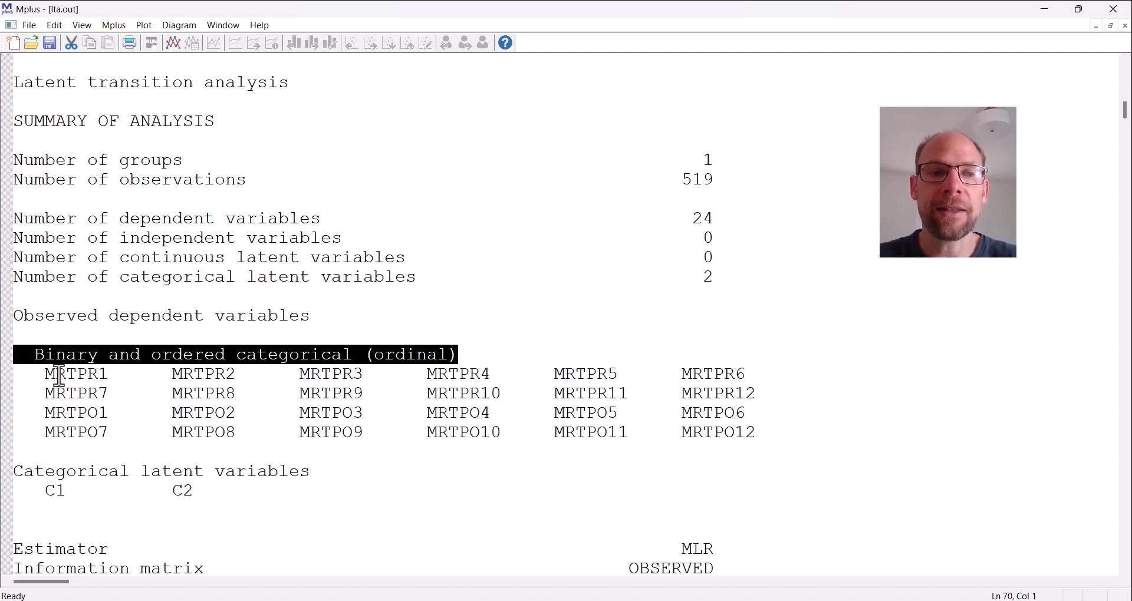
left_click_drag(45, 375, 796, 435)
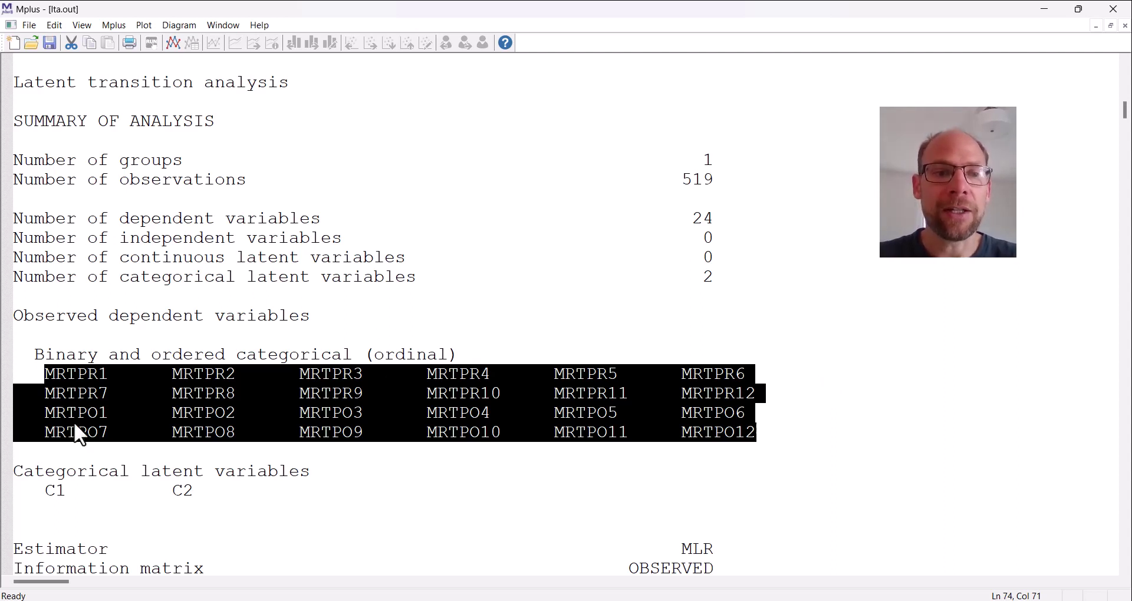
scroll(38, 487, "down", 2)
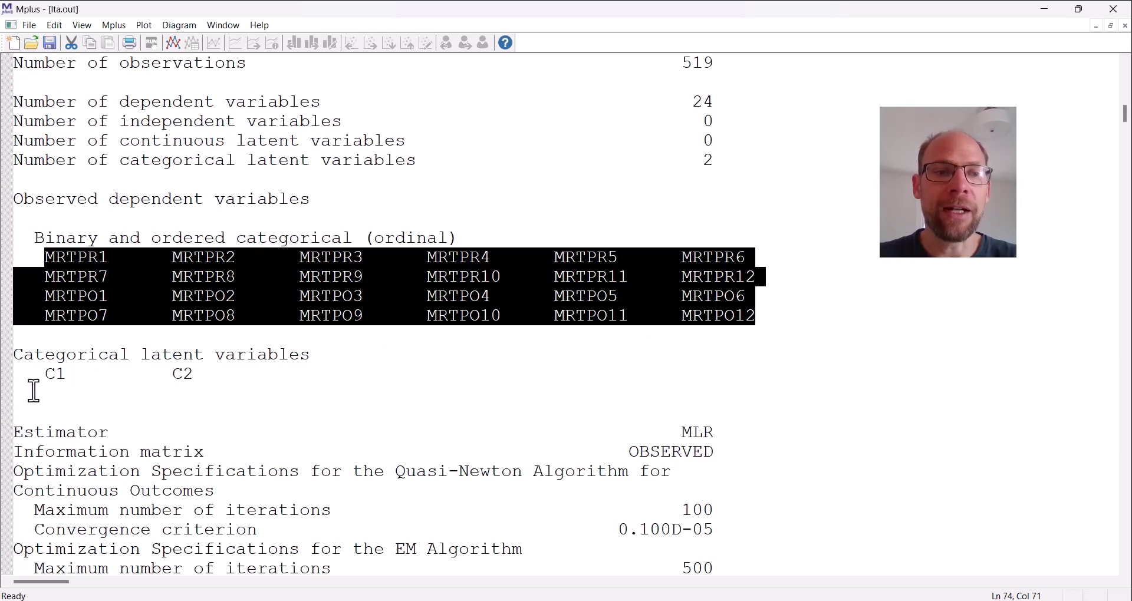
left_click_drag(35, 377, 214, 388)
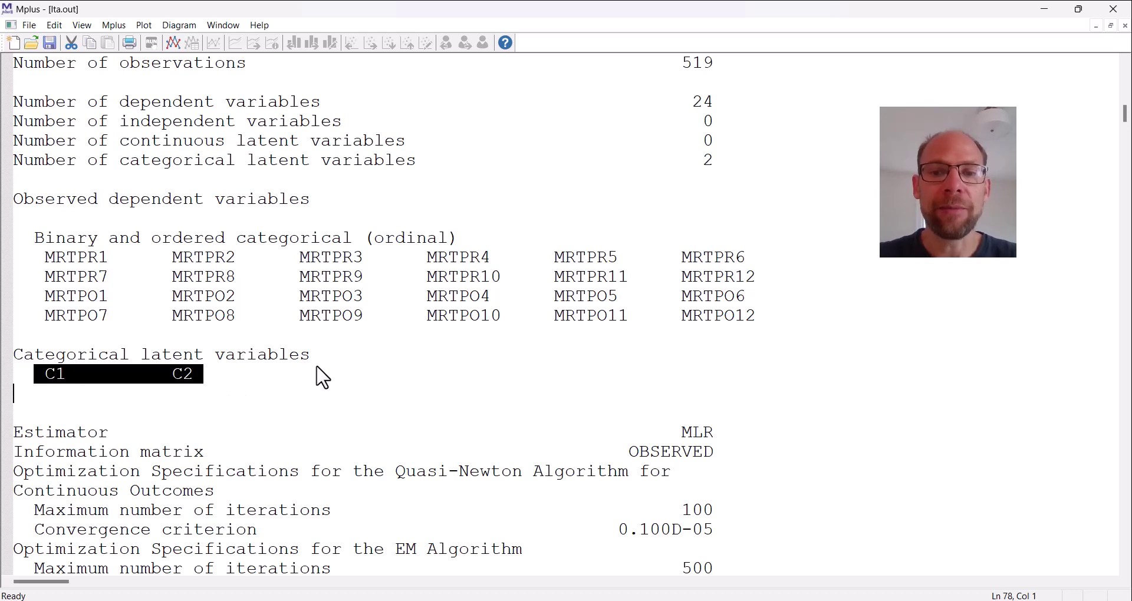
Highlight the Estimator line in the analysis summary.
scroll(326, 325, "down", 4)
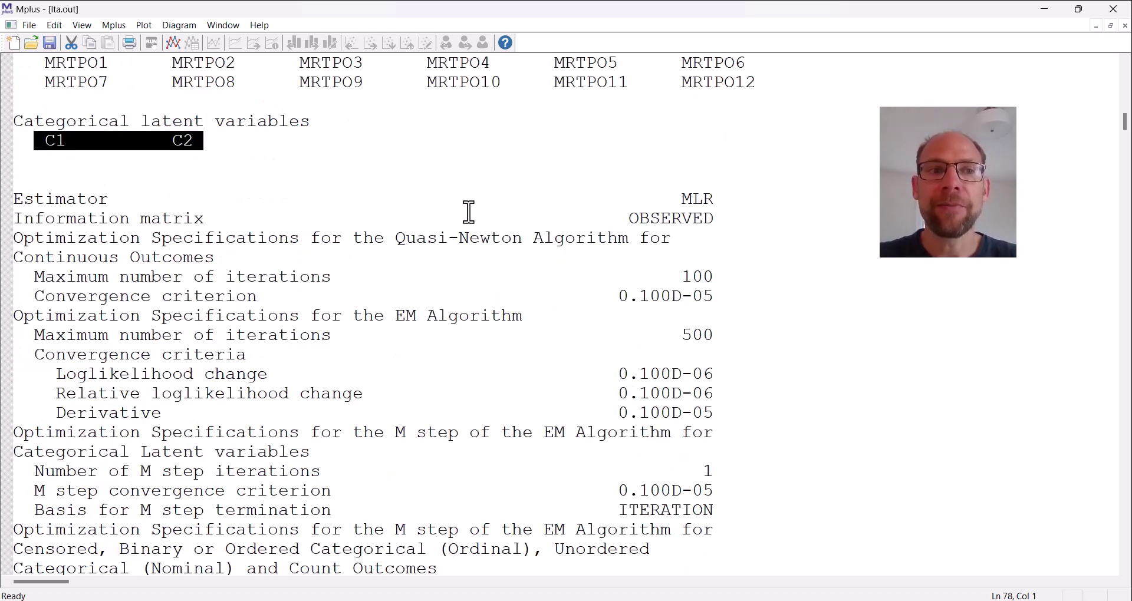
left_click(19, 181)
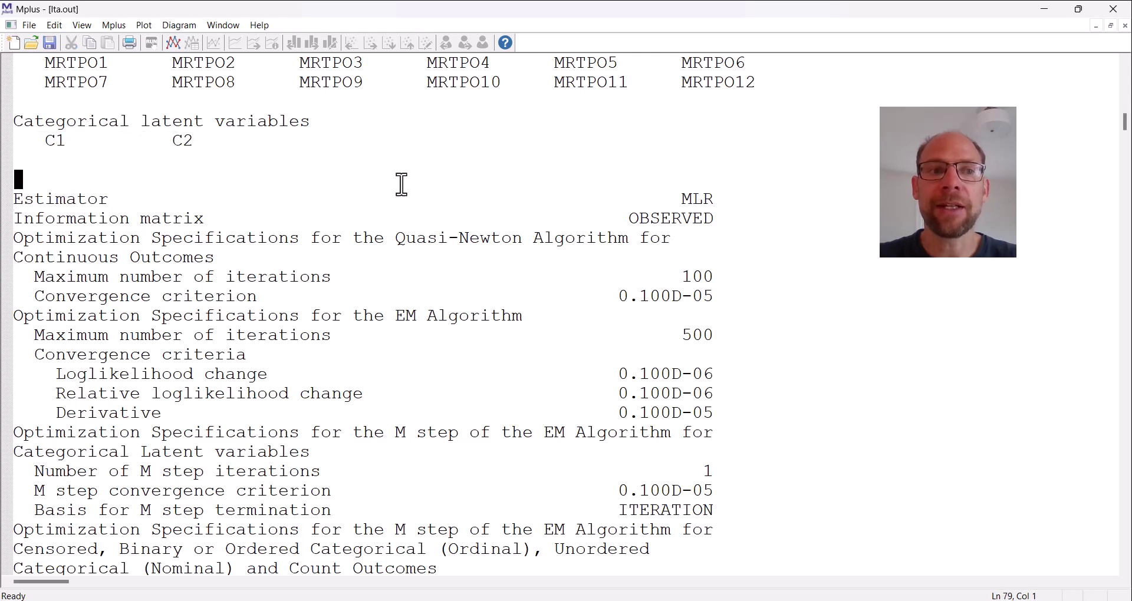
left_click_drag(402, 184, 781, 202)
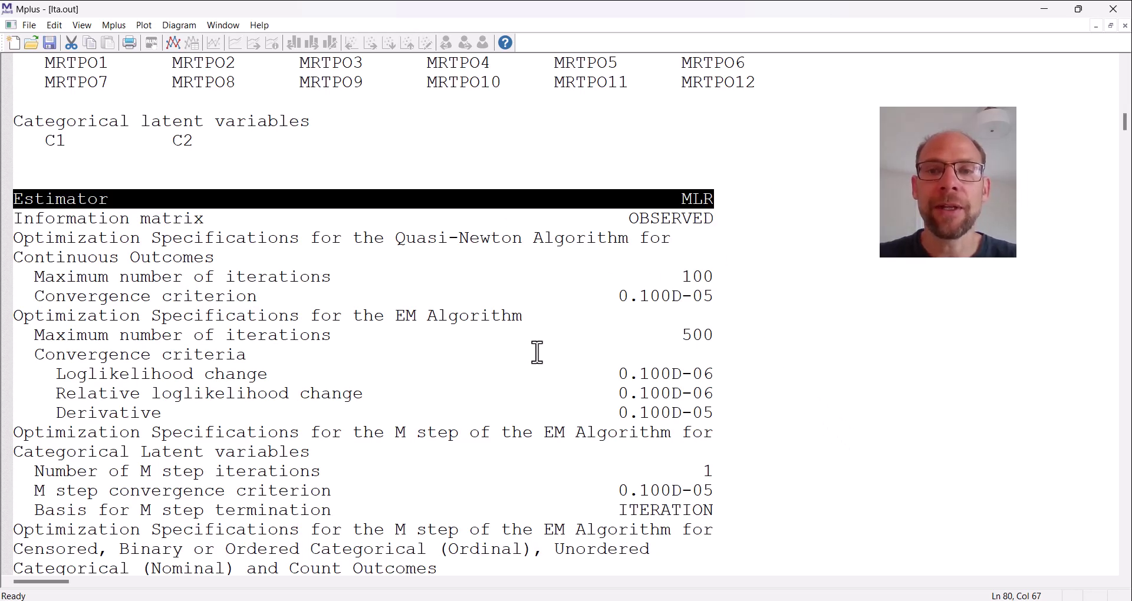
Examine the MRTPR1 category proportions and counts in the univariate section, highlighting the count of each category.
scroll(554, 316, "down", 2)
scroll(559, 311, "down", 4)
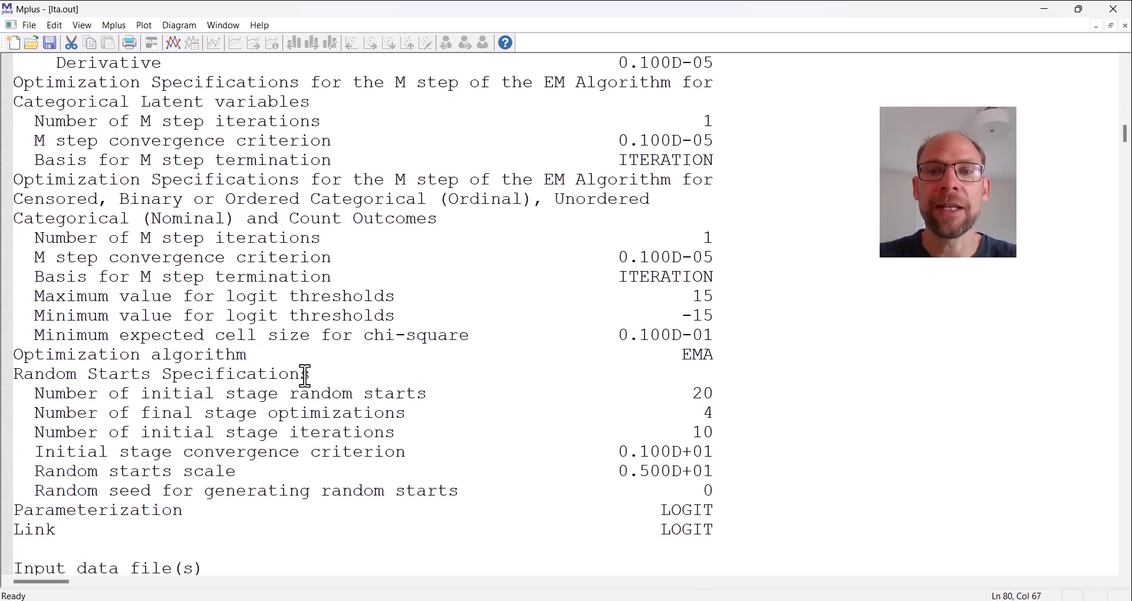
scroll(464, 360, "down", 4)
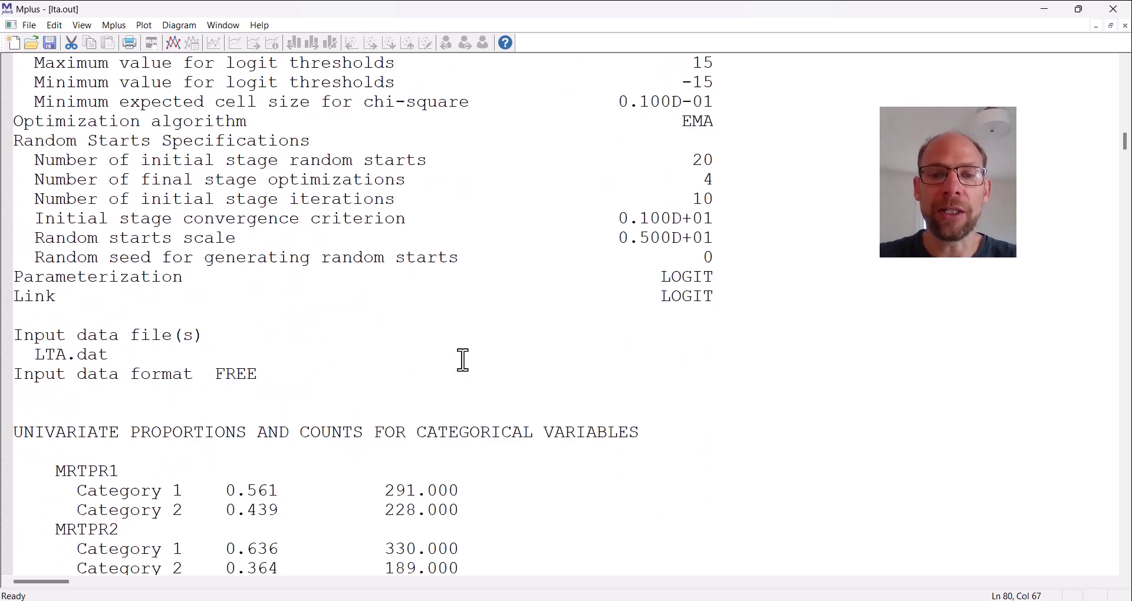
scroll(463, 353, "down", 2)
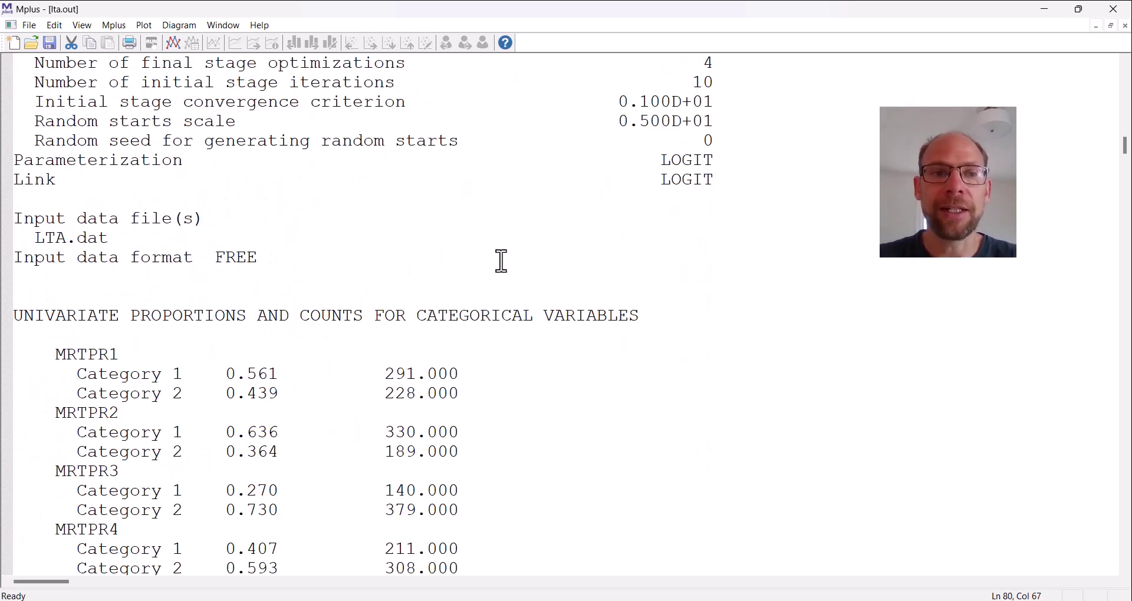
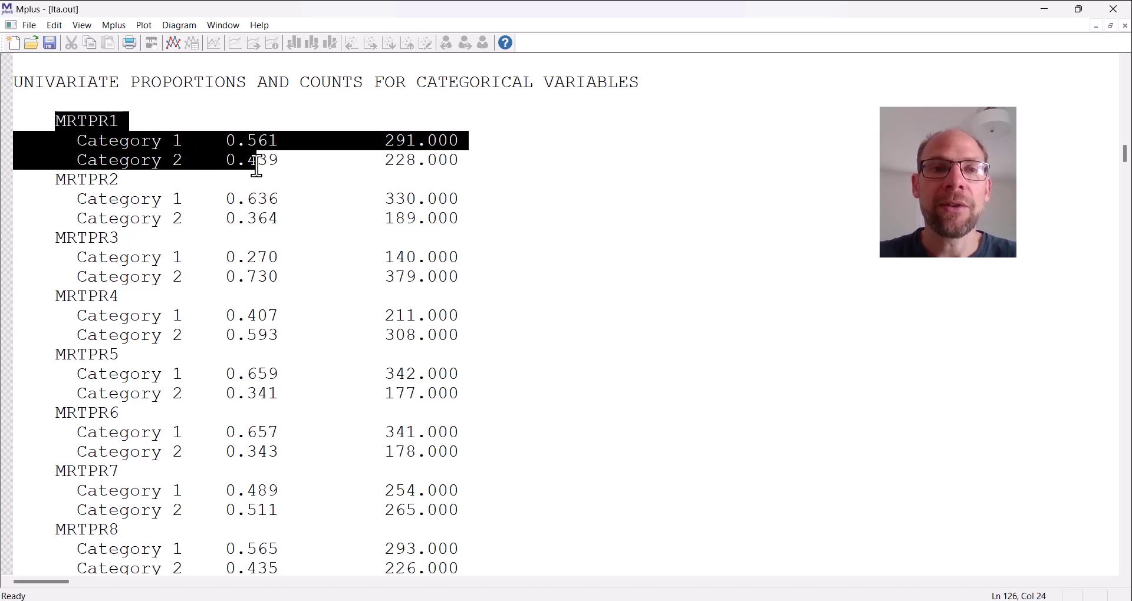
left_click_drag(257, 167, 278, 165)
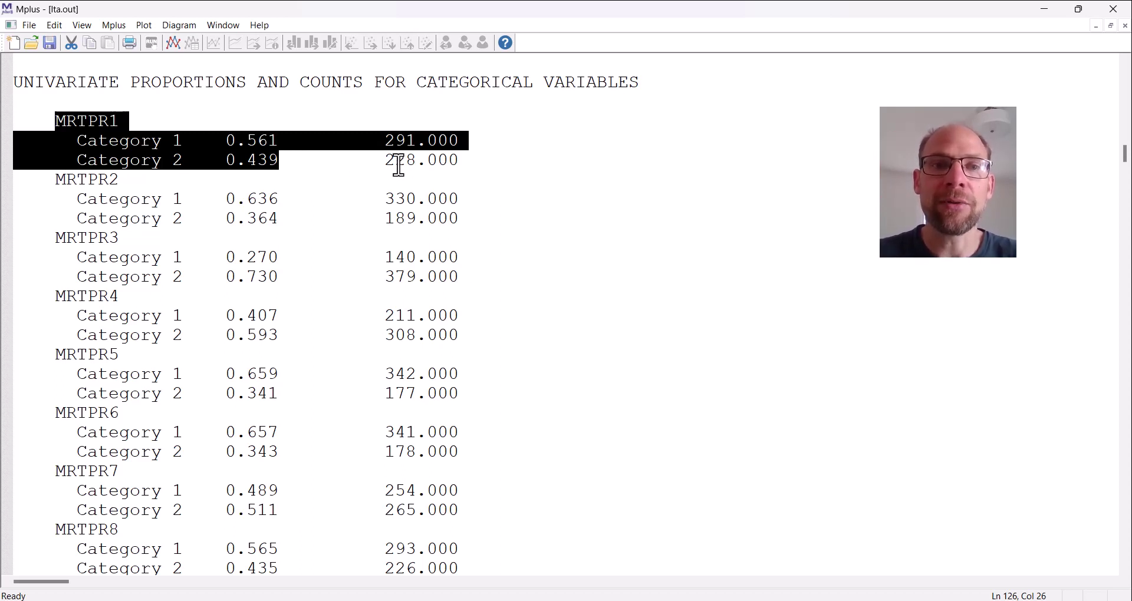
left_click(394, 142)
left_click_drag(385, 141, 416, 144)
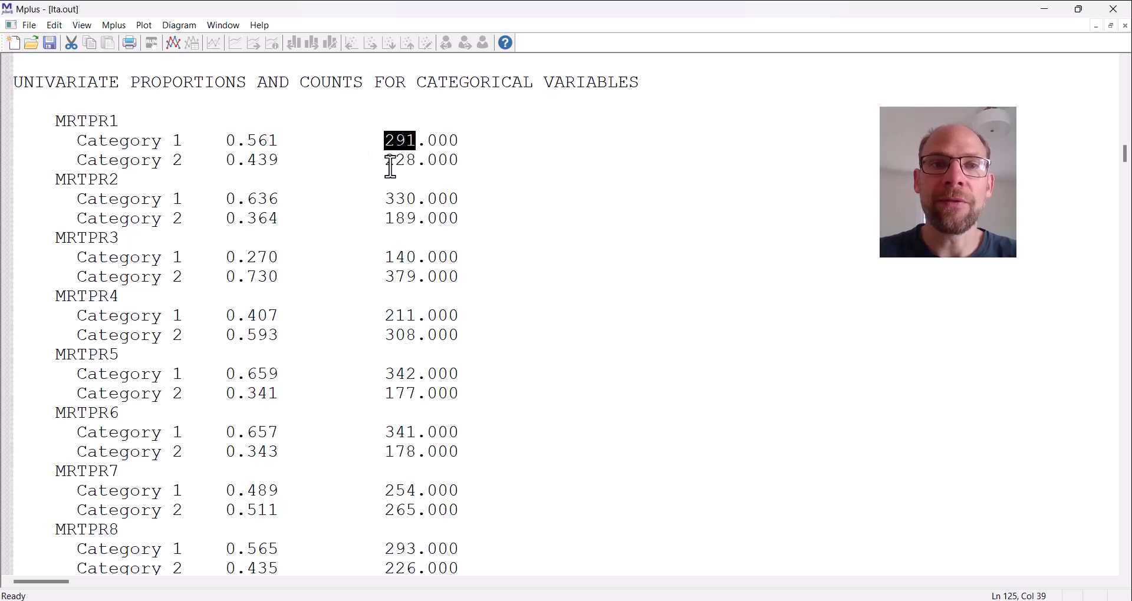
left_click_drag(383, 167, 415, 169)
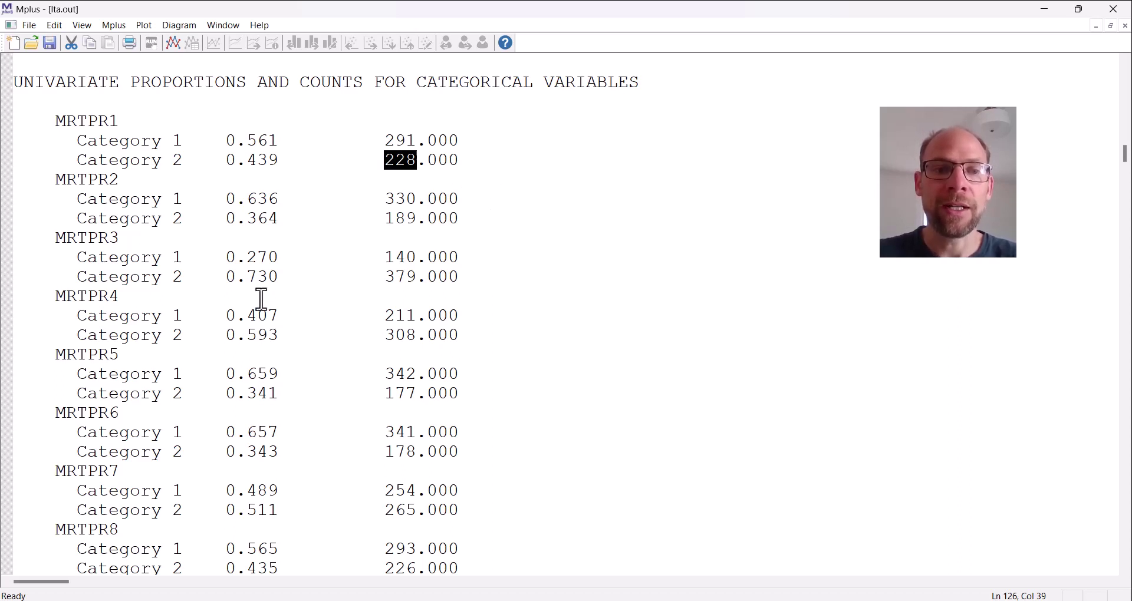
Highlight the category proportions and counts for MRTPR9 to MRTPR12, and those for MRTPO9 to MRTPO12.
scroll(261, 300, "down", 2)
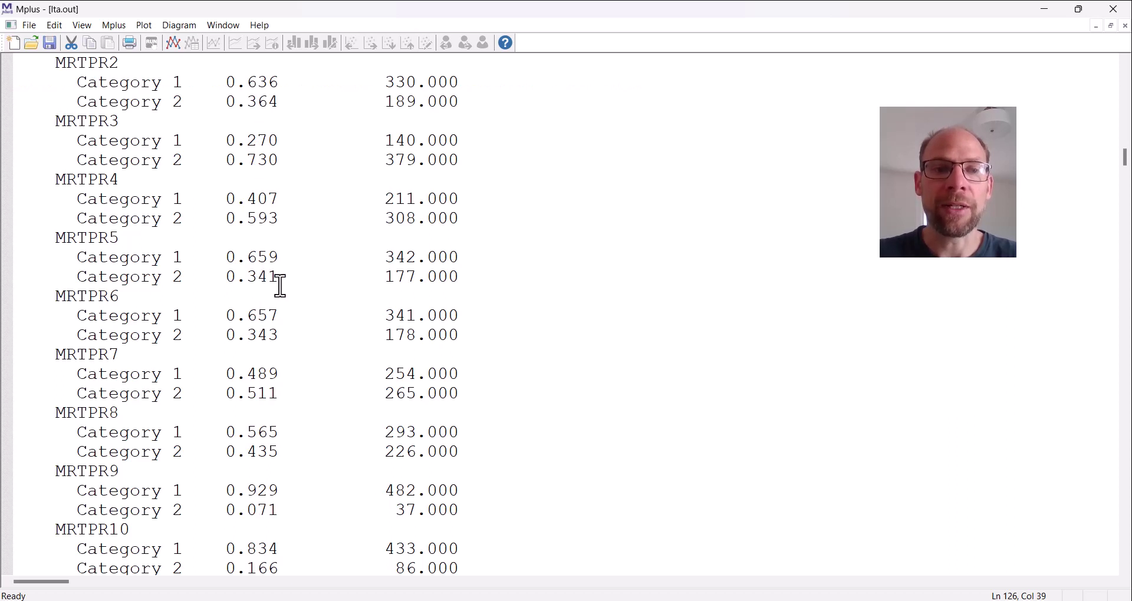
scroll(270, 274, "down", 2)
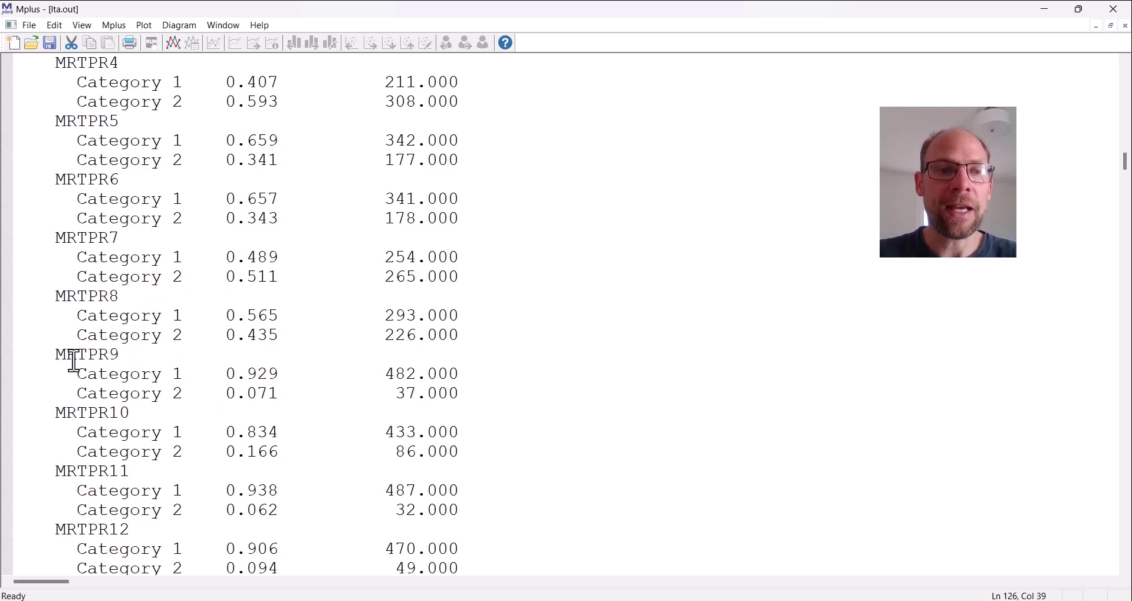
left_click_drag(56, 354, 503, 331)
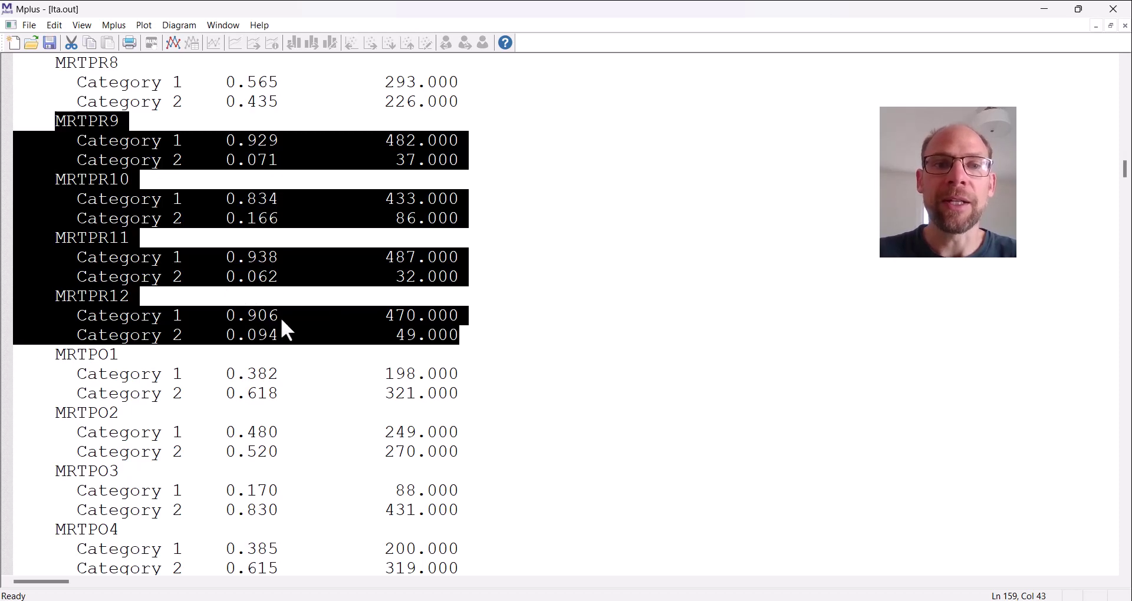
left_click(305, 270)
scroll(305, 270, "down", 10)
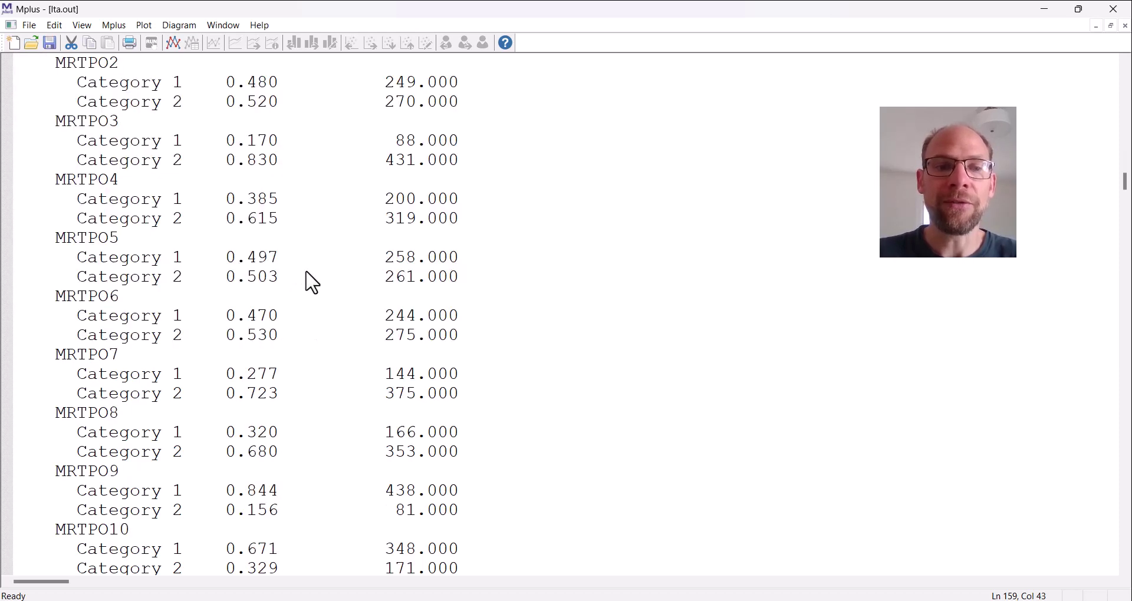
left_click_drag(48, 239, 490, 460)
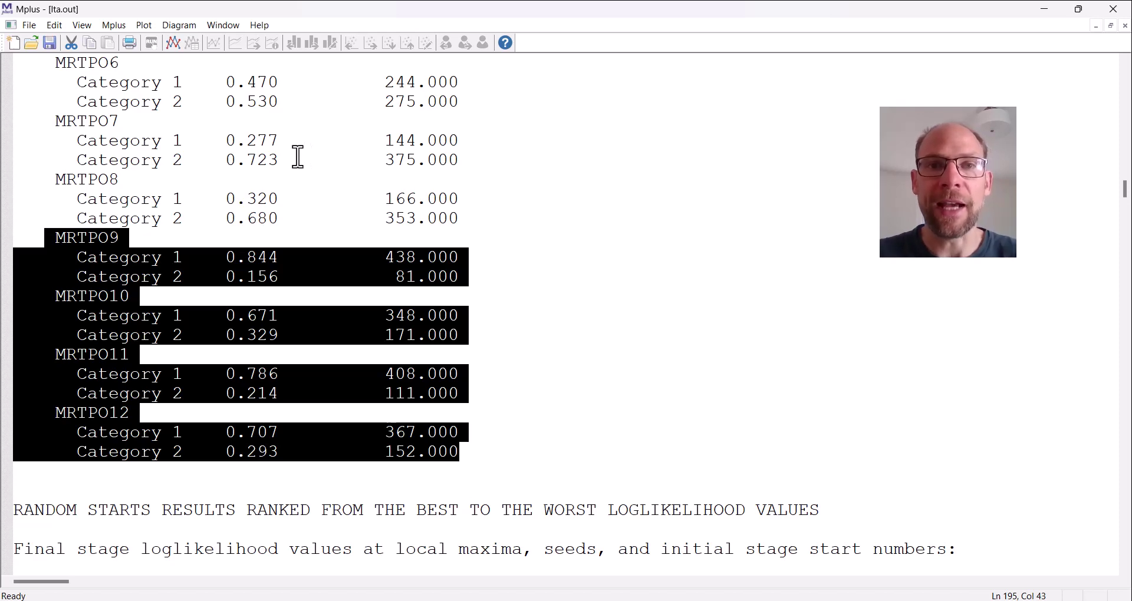
Compare the final stage loglikelihood values in the random starts results, highlighting each of the four in turn.
scroll(297, 156, "down", 4)
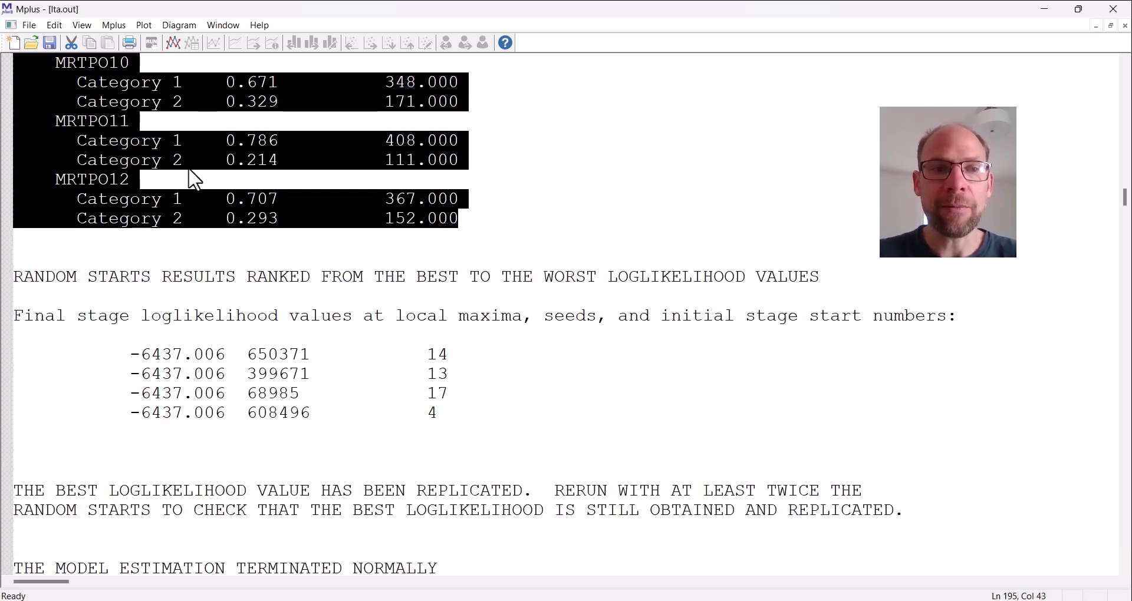
scroll(195, 253, "down", 2)
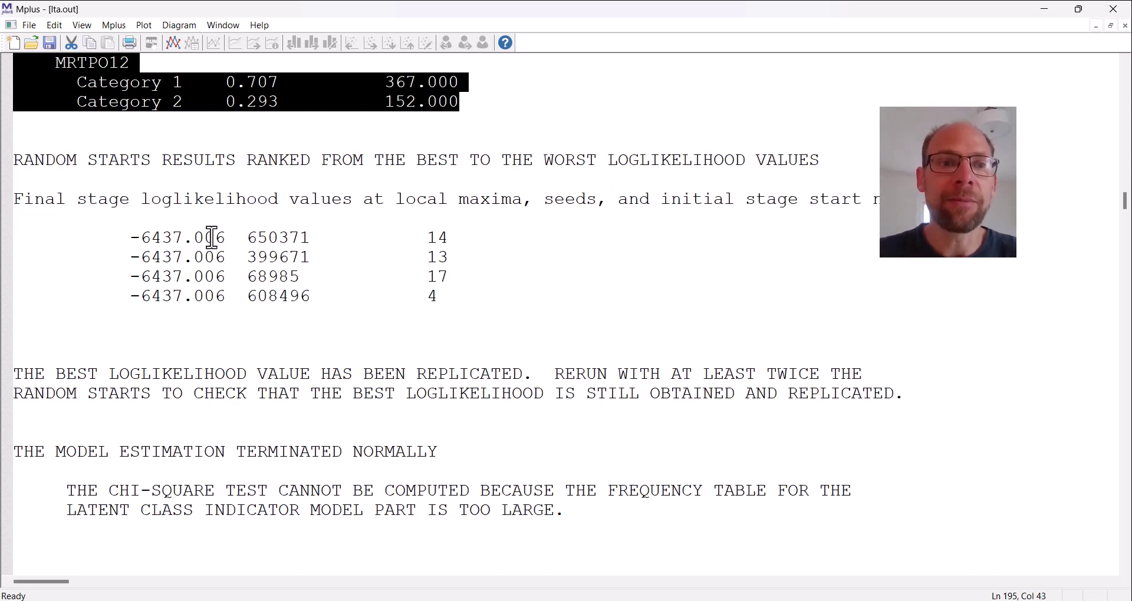
left_click_drag(131, 238, 224, 239)
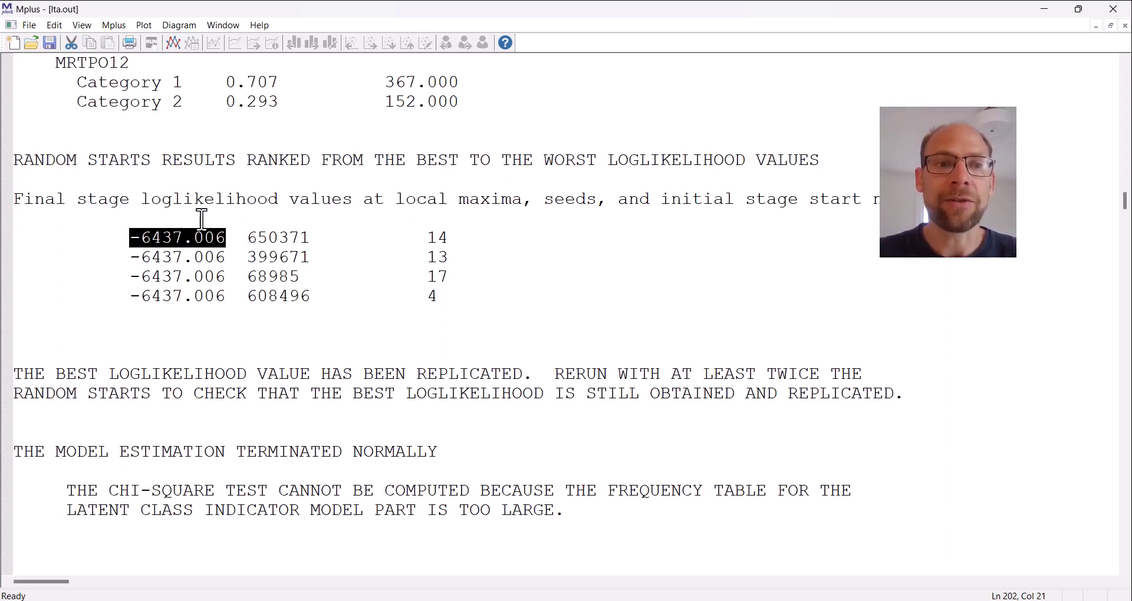
left_click_drag(134, 260, 226, 259)
left_click_drag(129, 282, 225, 280)
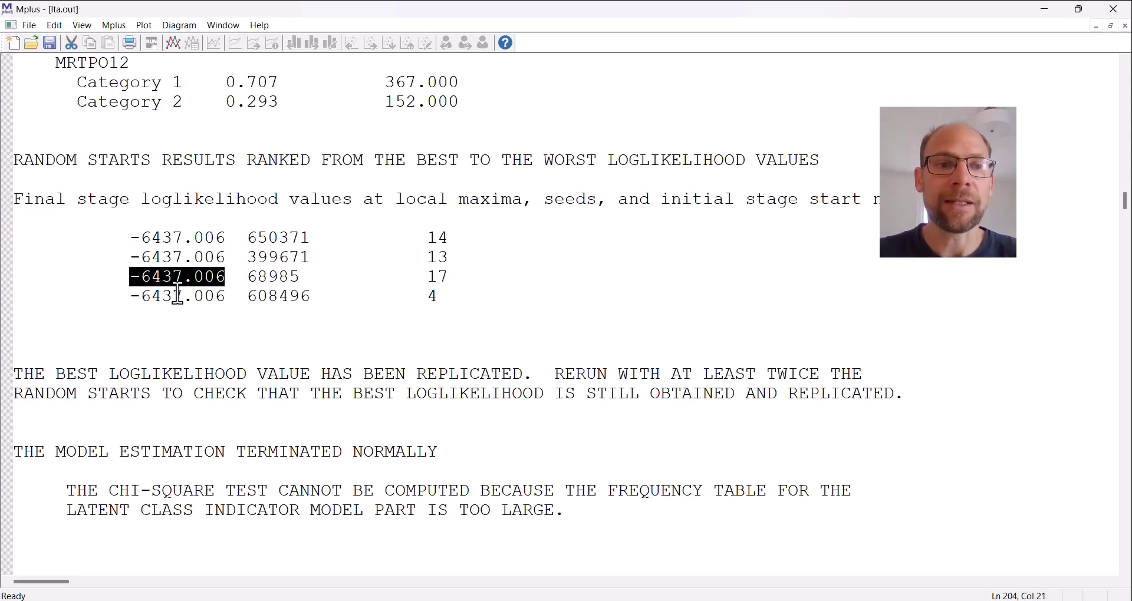
left_click_drag(132, 298, 239, 298)
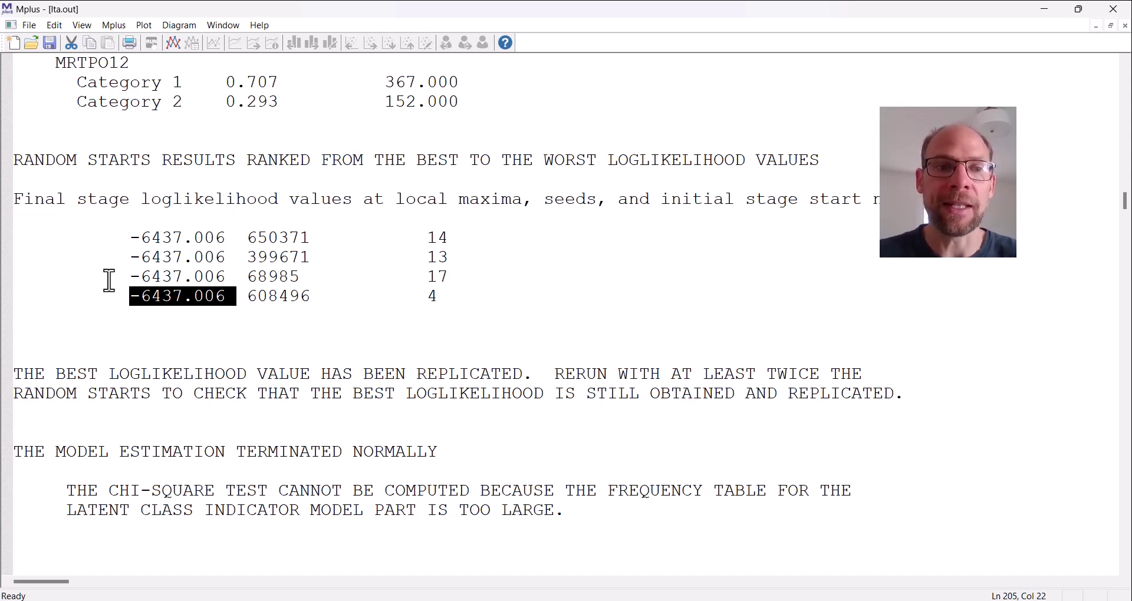
Highlight the message on best loglikelihood replication and the line on how the model estimation terminated.
left_click_drag(13, 373, 814, 409)
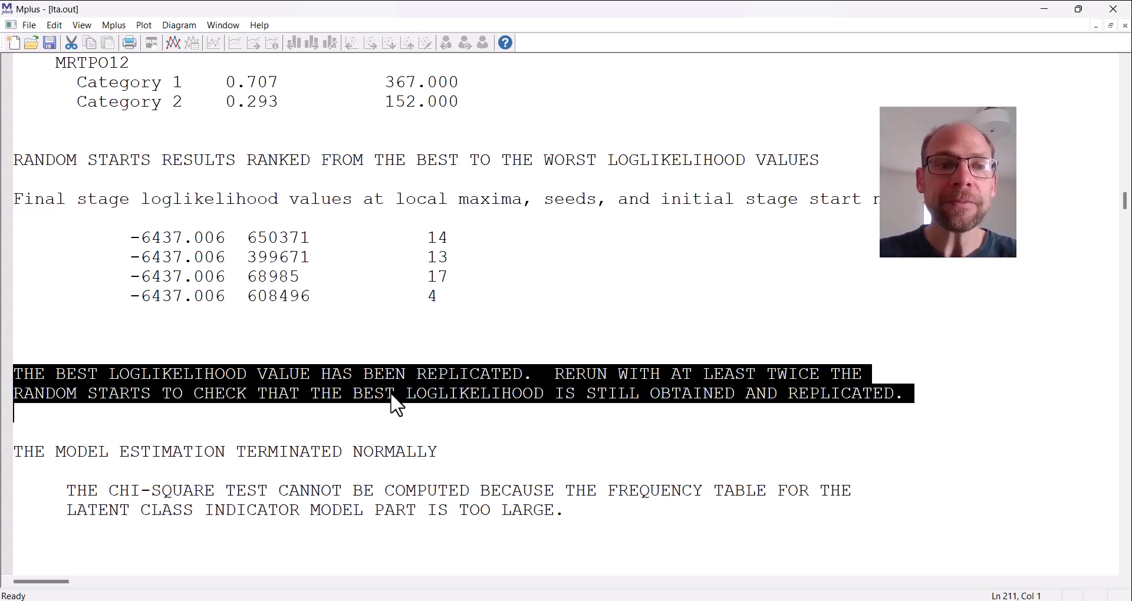
scroll(394, 390, "down", 2)
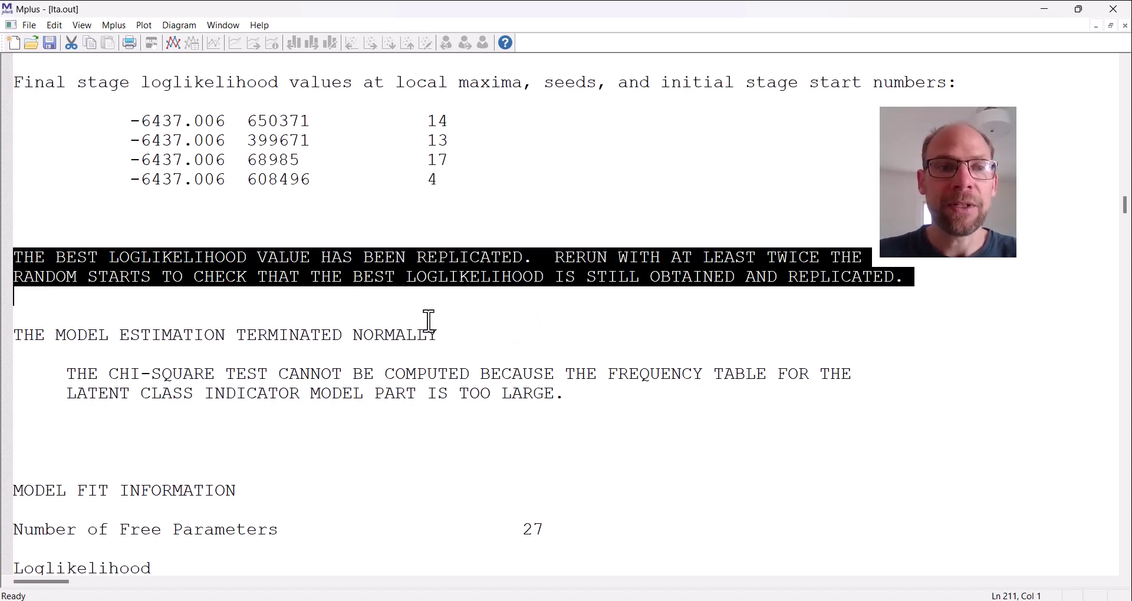
scroll(342, 326, "down", 2)
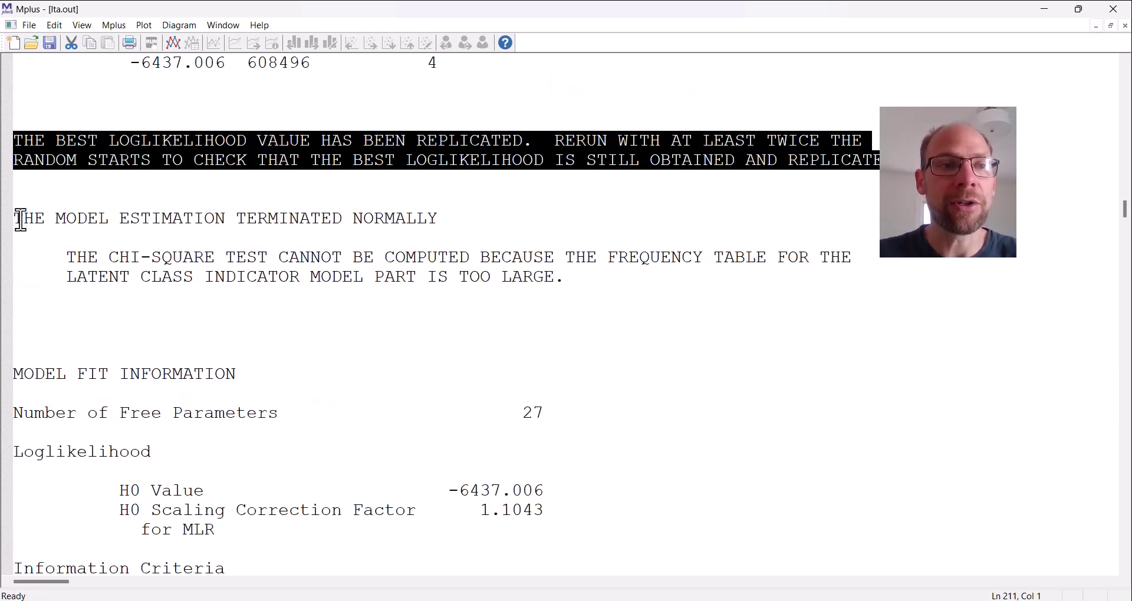
left_click_drag(17, 218, 467, 220)
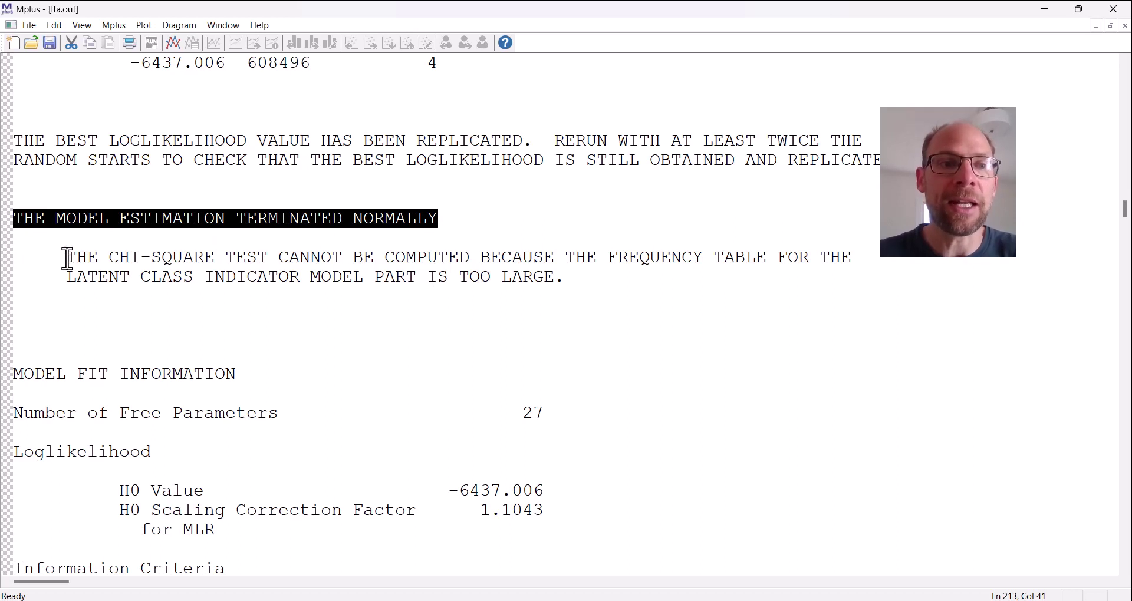
Highlight the chi-square test message and the information criteria block, singling out the Bayesian (BIC) line.
left_click_drag(67, 258, 452, 290)
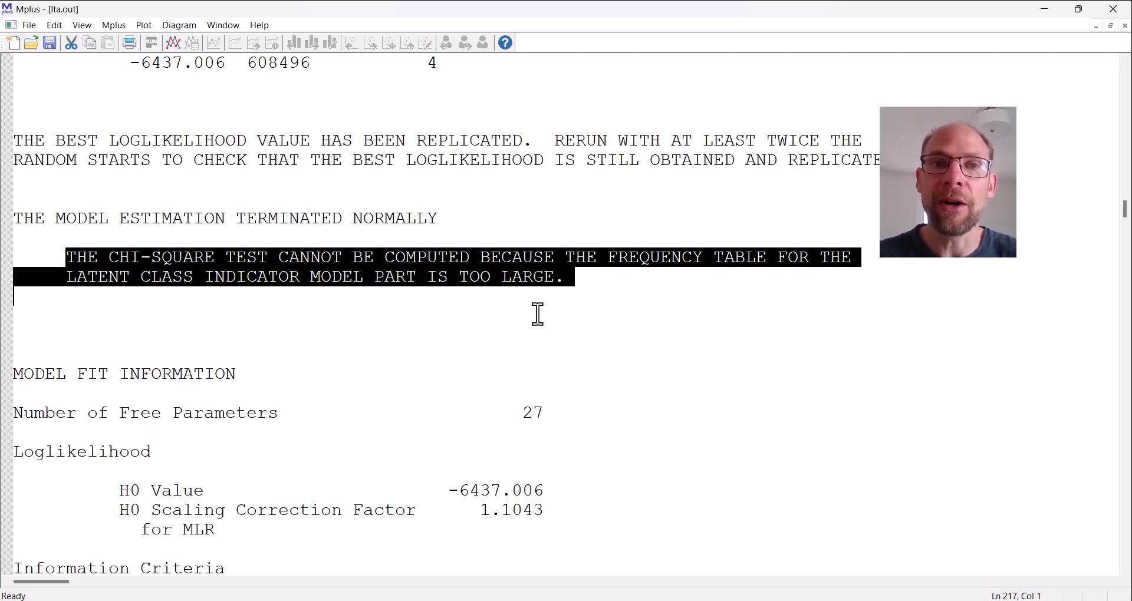
scroll(472, 280, "down", 6)
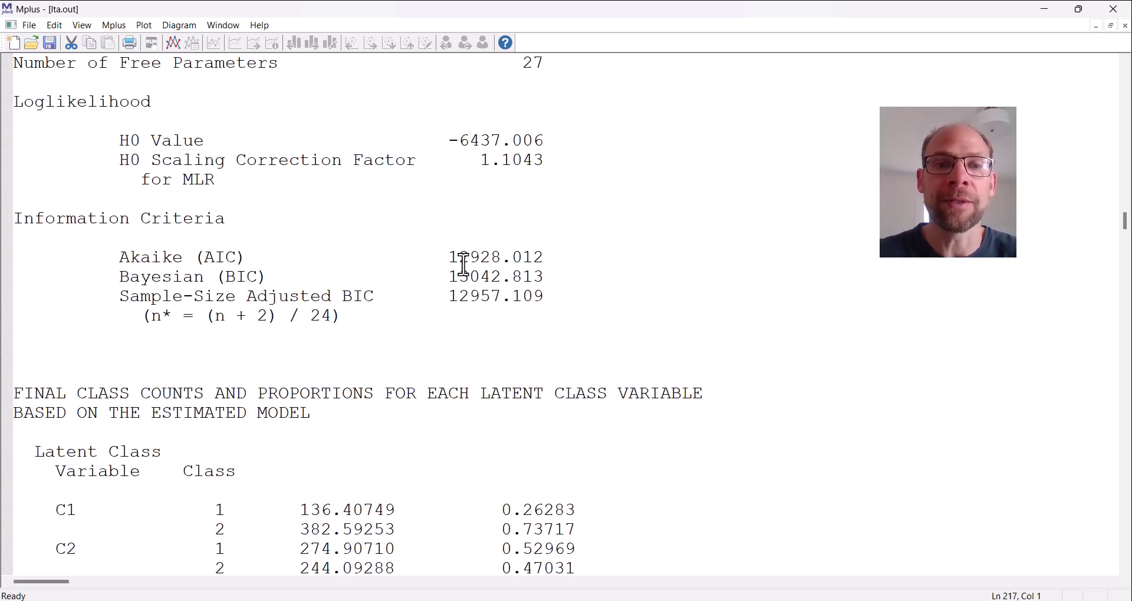
left_click_drag(45, 219, 581, 313)
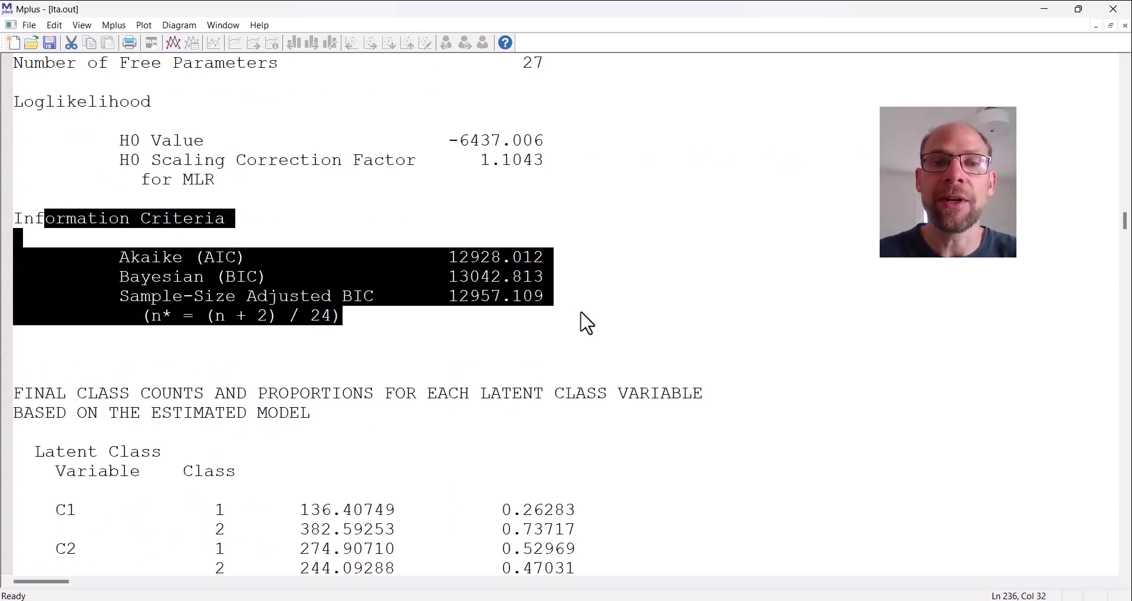
left_click(406, 297)
left_click_drag(118, 277, 586, 278)
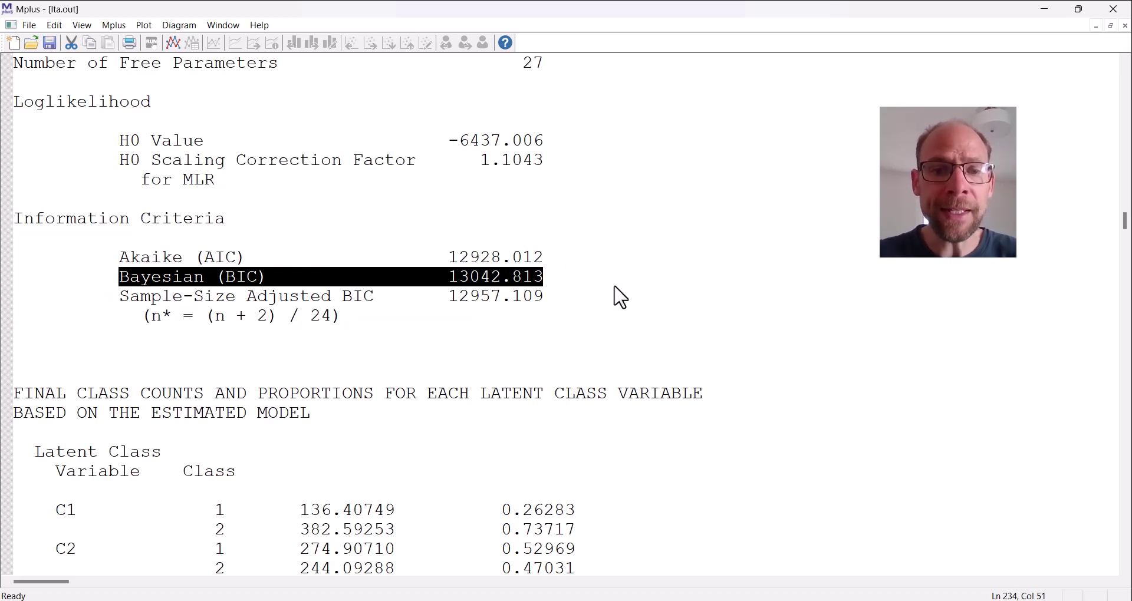
Examine the final class counts and proportions based on the estimated model, highlighting the C1 rows and the section heading.
scroll(624, 293, "down", 2)
scroll(624, 293, "down", 4)
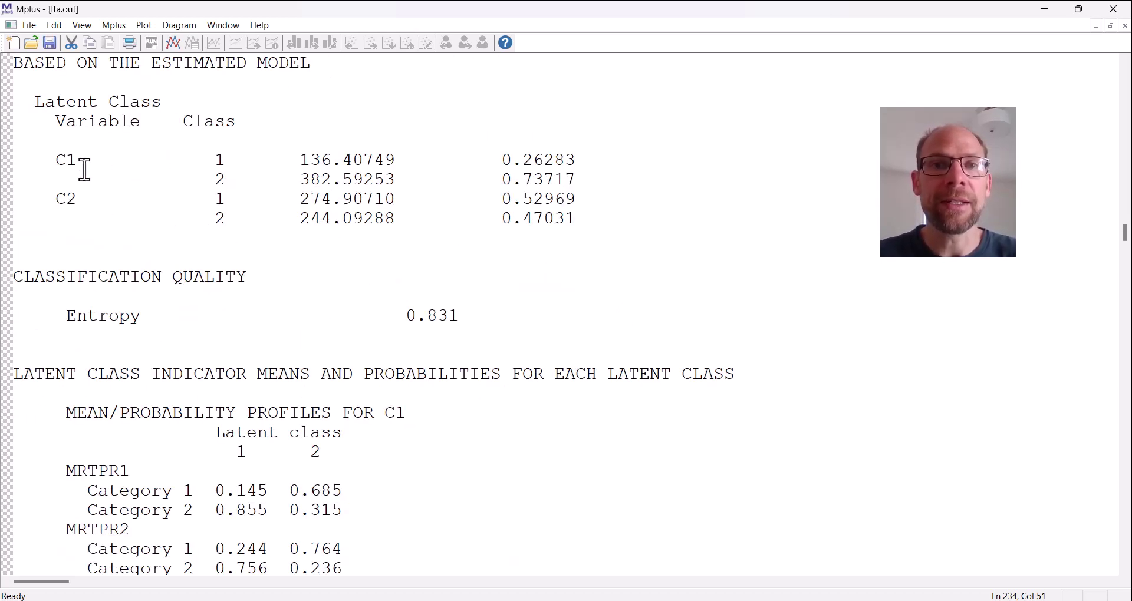
left_click_drag(56, 159, 239, 176)
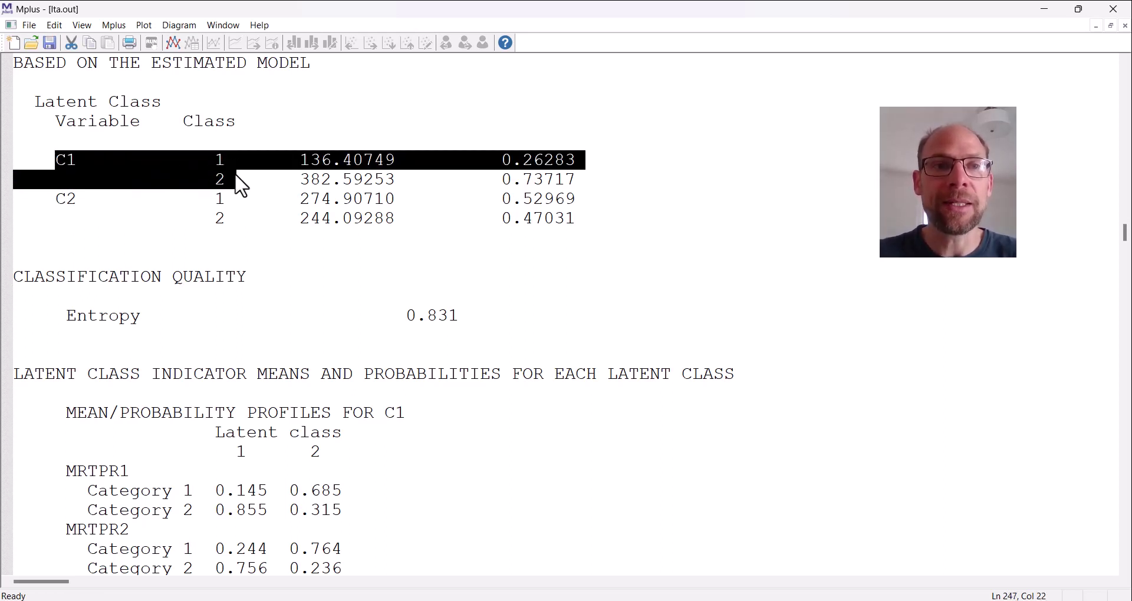
scroll(240, 183, "up", 2)
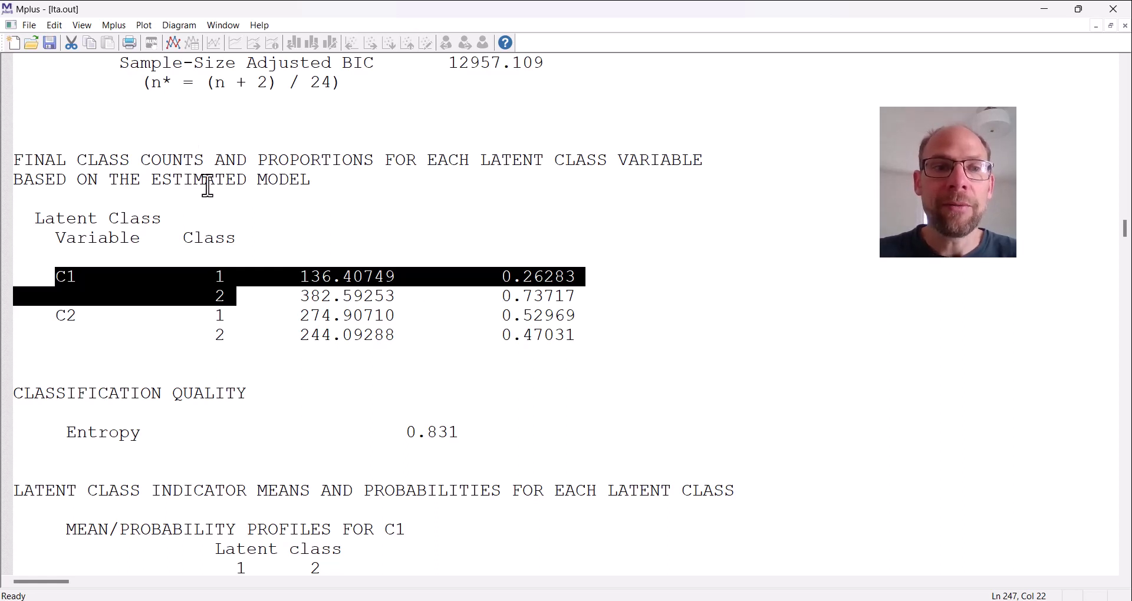
left_click(120, 237)
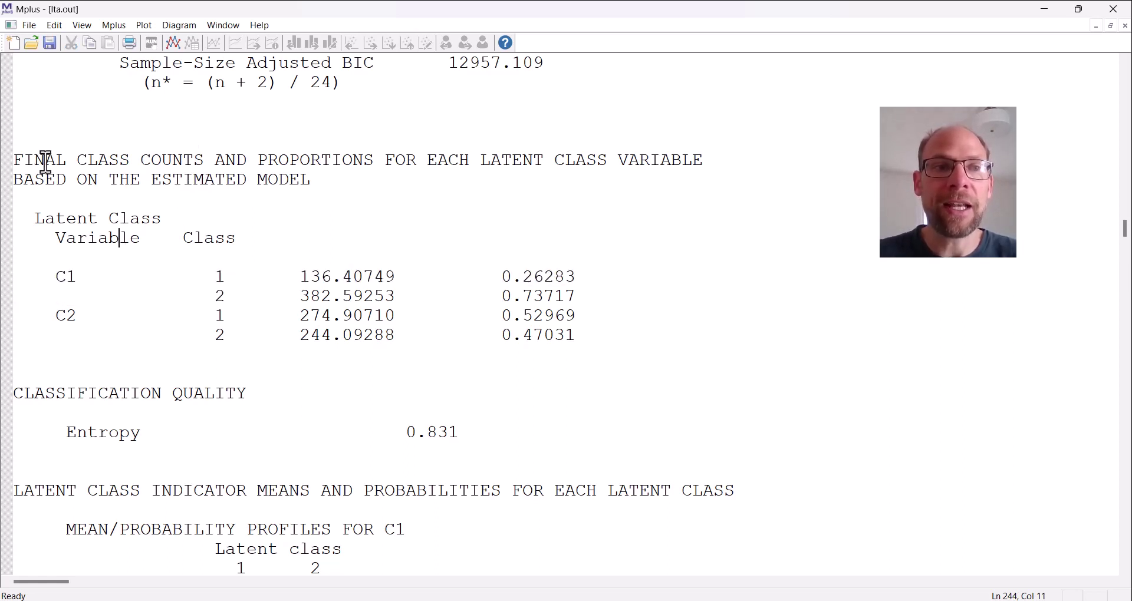
left_click_drag(38, 162, 321, 196)
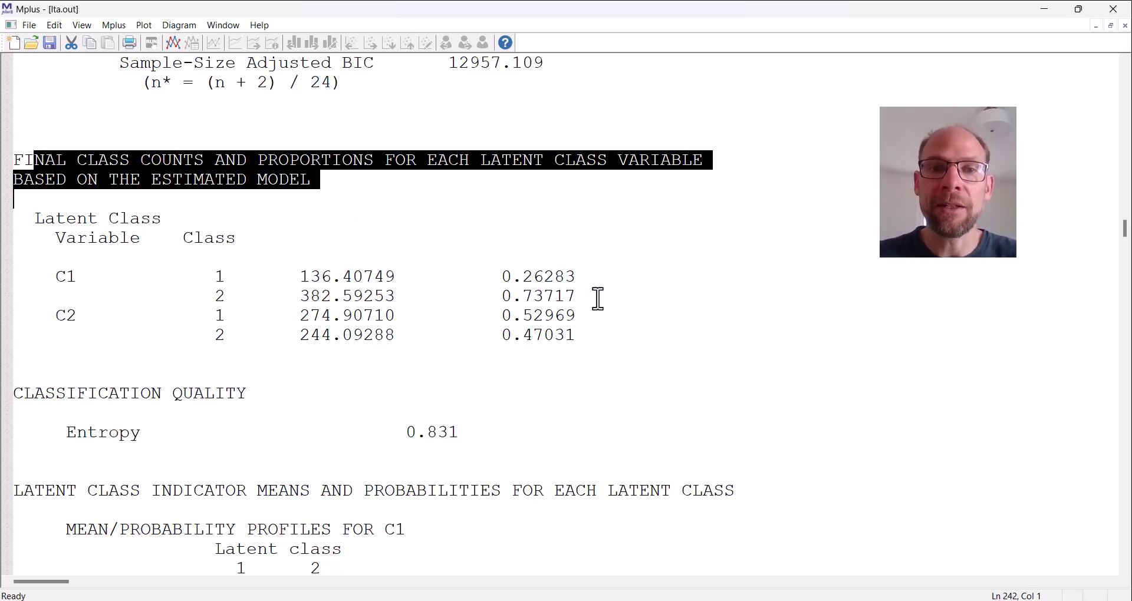
Compare the class proportions of C1 and C2, highlighting the rows of each latent class variable in turn.
left_click_drag(598, 299, 507, 278)
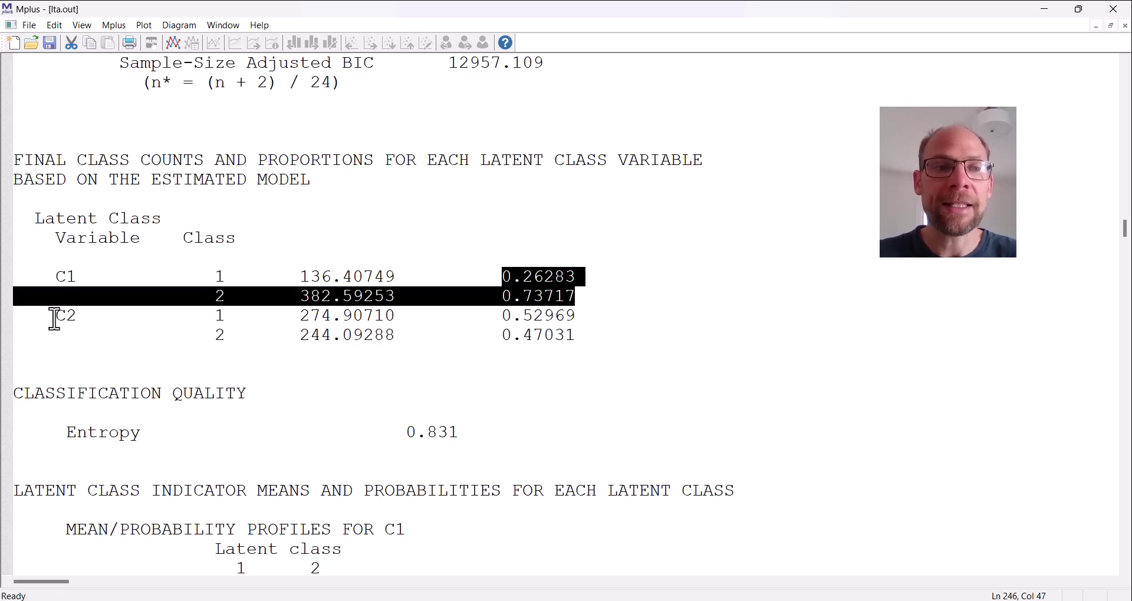
left_click_drag(54, 319, 588, 337)
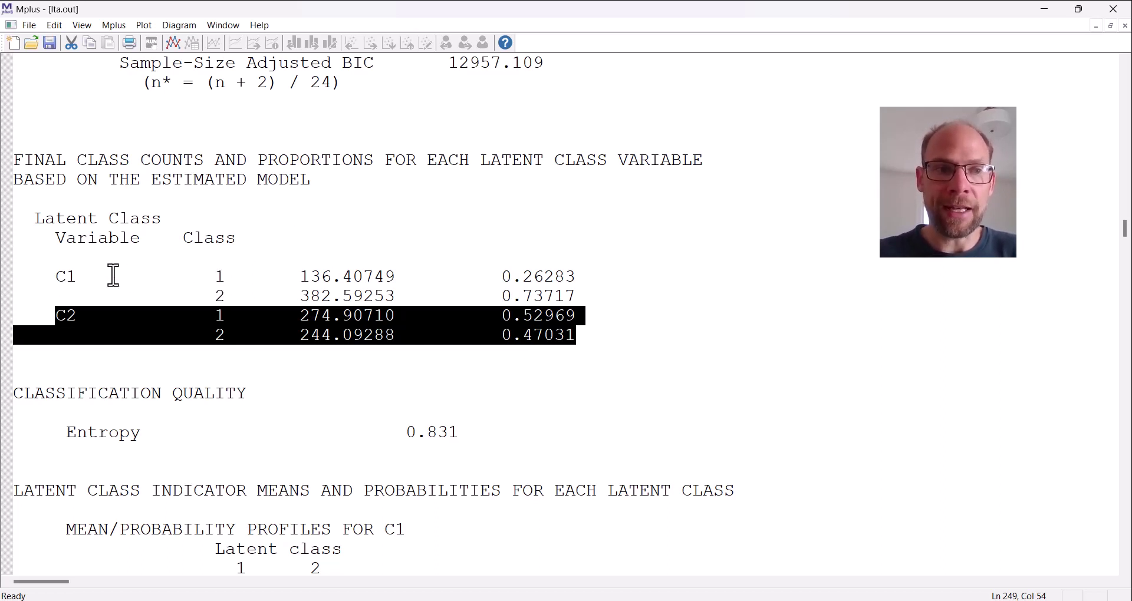
left_click_drag(56, 274, 581, 295)
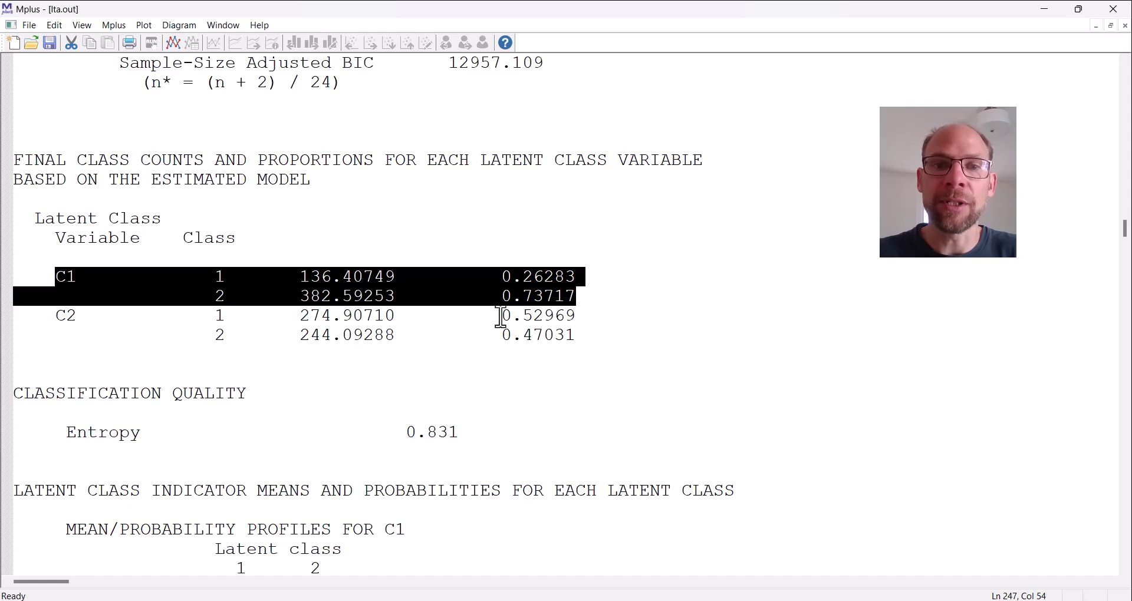
left_click_drag(39, 321, 609, 338)
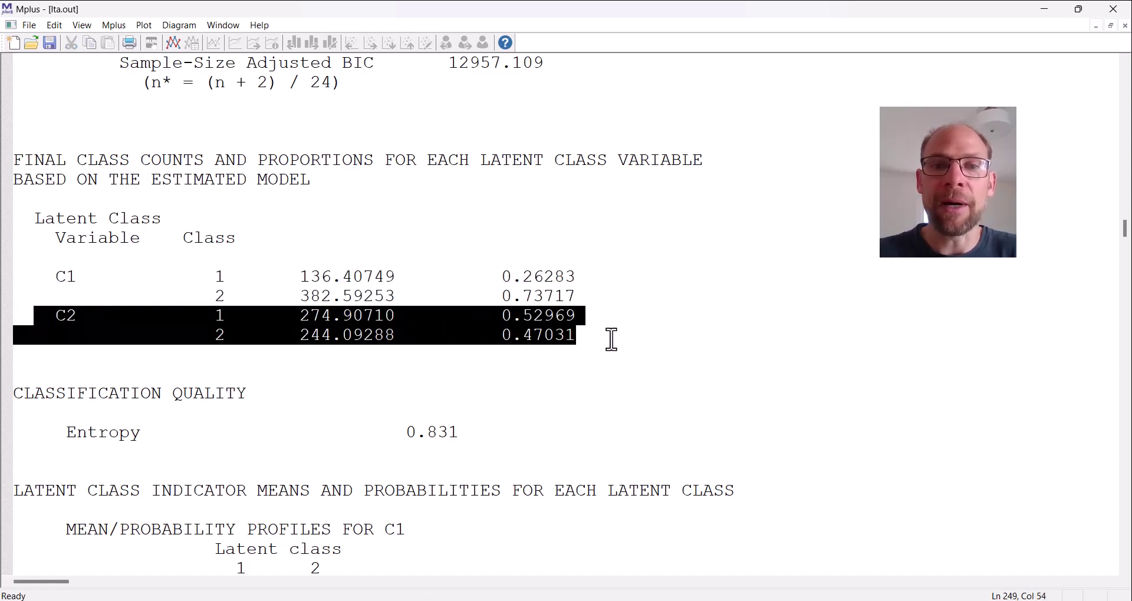
Highlight the probability profiles heading for C1 in the latent class indicator section.
scroll(654, 351, "down", 6)
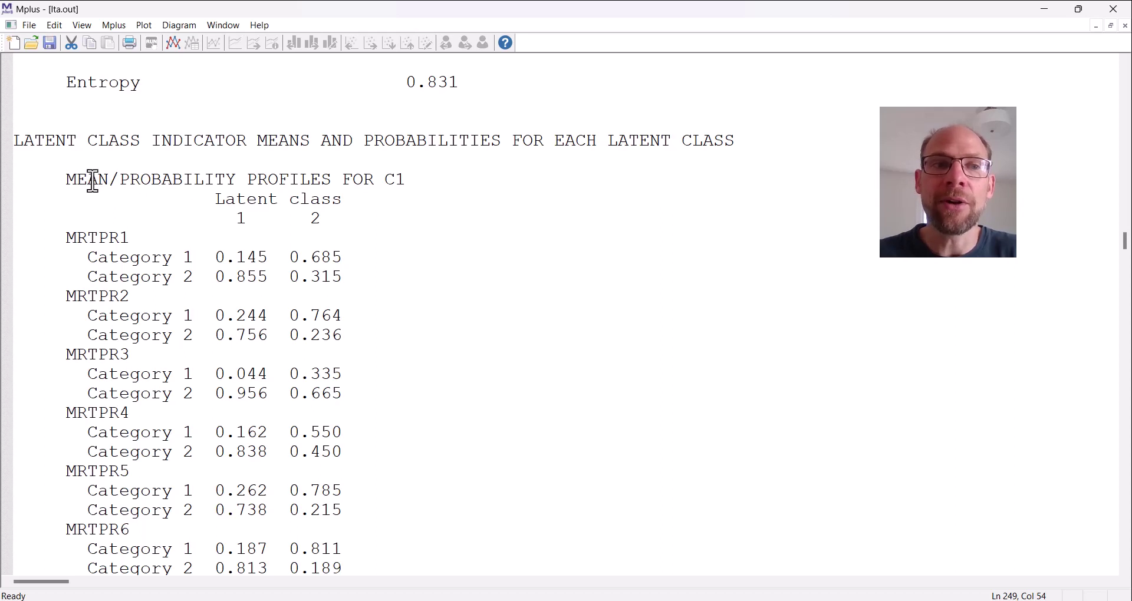
left_click_drag(121, 183, 239, 185)
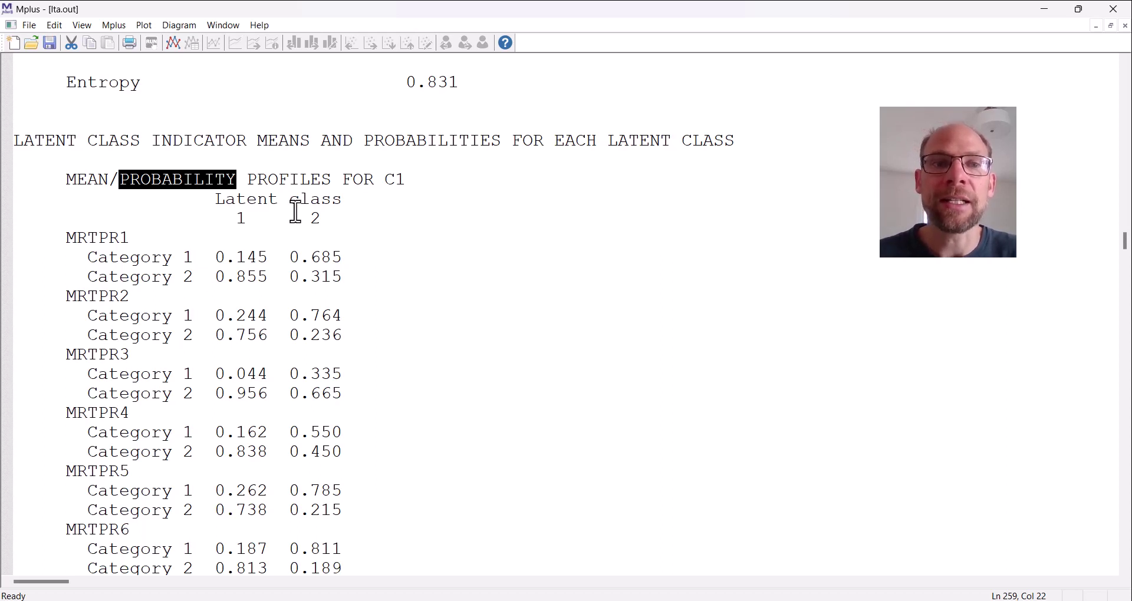
left_click(179, 205)
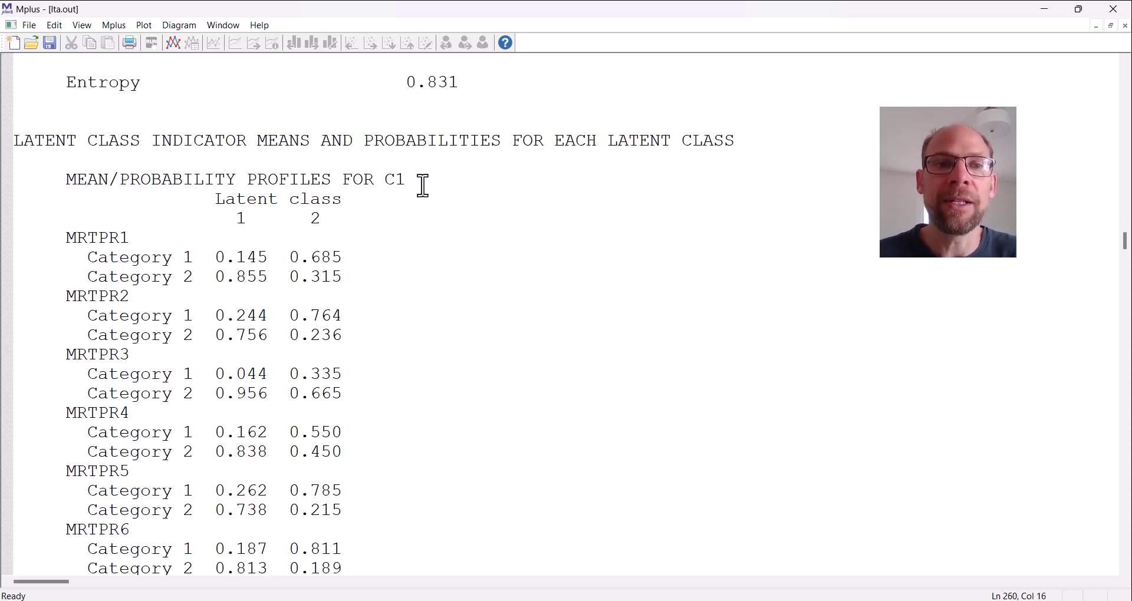
left_click_drag(423, 186, 123, 183)
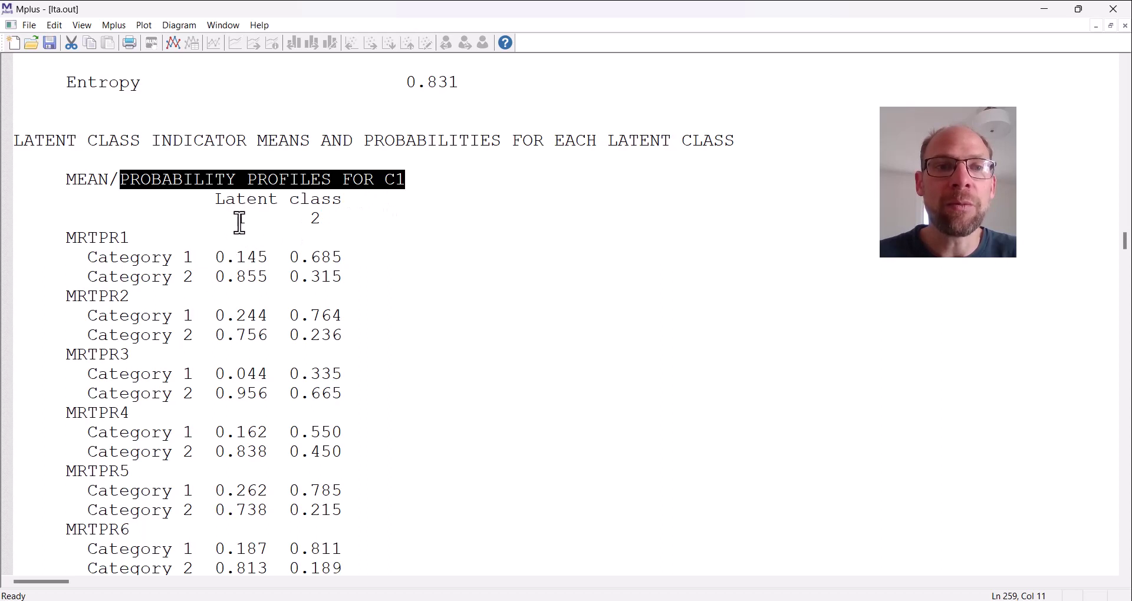
Highlight the latent class 1 Category 2 probabilities for MRTPR1 to MRTPR4 in the C1 profiles.
left_click_drag(215, 277, 269, 277)
left_click_drag(217, 338, 267, 346)
left_click_drag(204, 394, 278, 404)
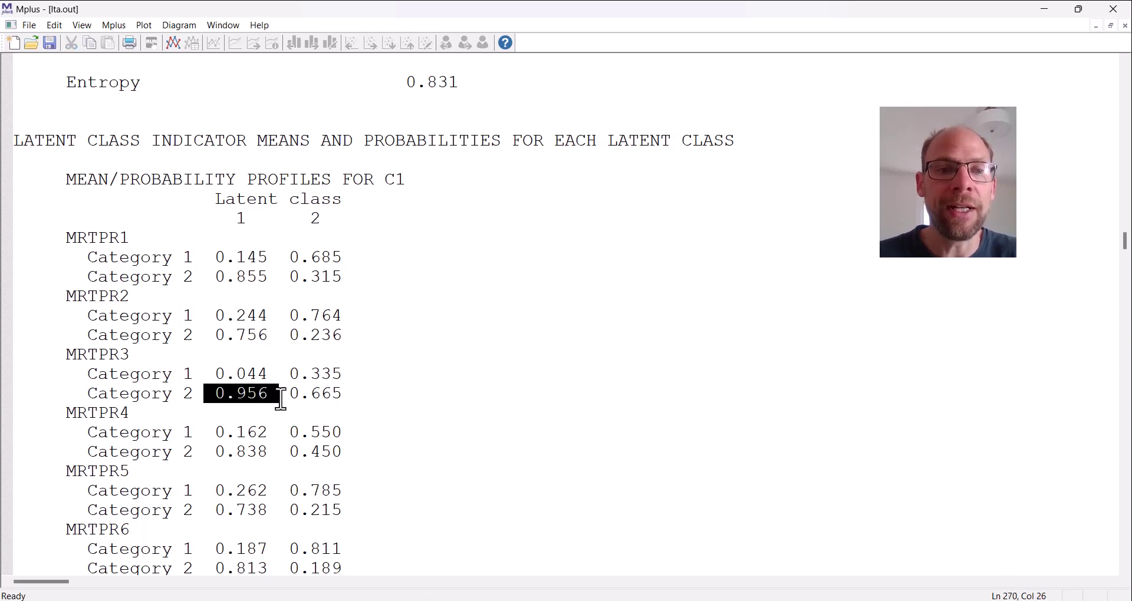
left_click_drag(206, 452, 275, 459)
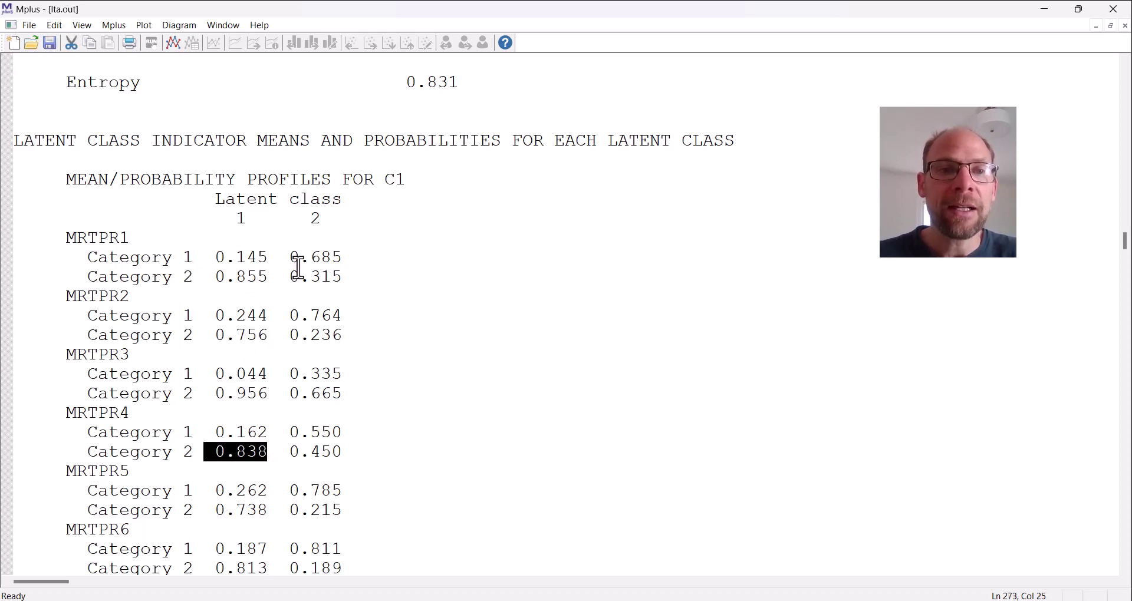
Highlight the latent class 2 Category 2 probabilities for MRTPR1 to MRTPR5 in the C1 profiles.
left_click_drag(289, 276, 347, 277)
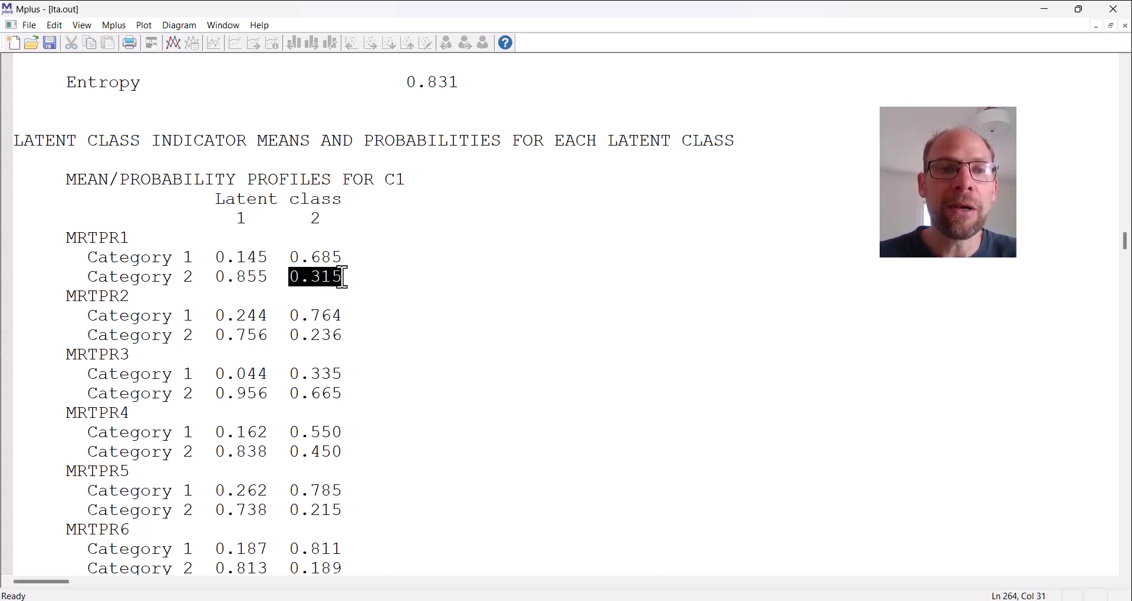
left_click_drag(289, 335, 345, 341)
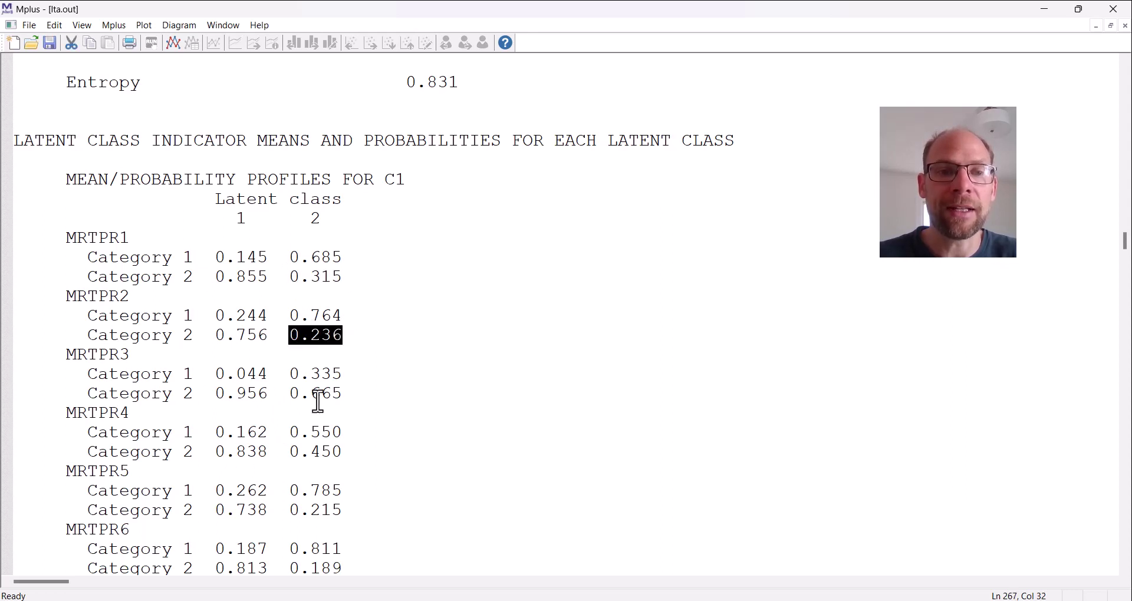
left_click_drag(289, 394, 360, 399)
left_click_drag(288, 452, 347, 455)
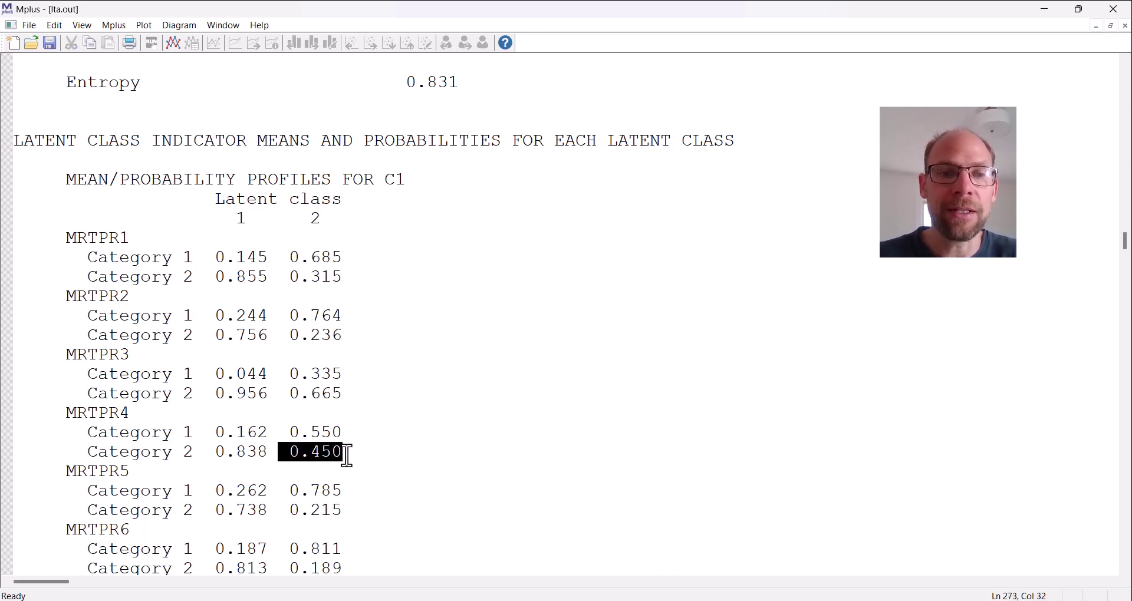
left_click_drag(349, 511, 281, 512)
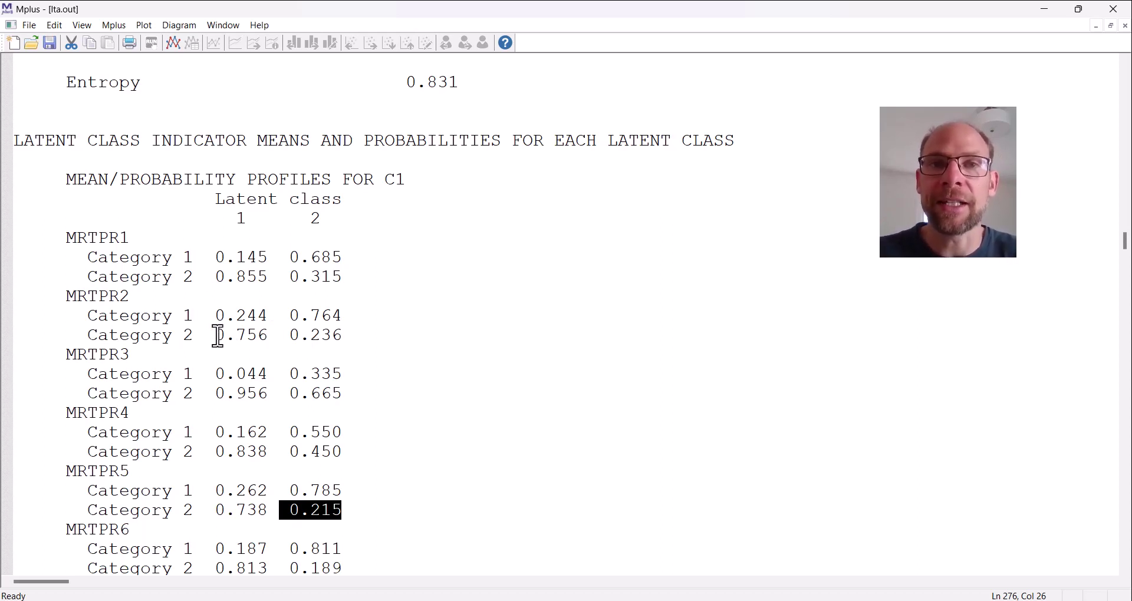
Examine the C1 profiles for MRTPR6 to MRTPR12, highlighting the Category 2 probabilities of MRTPR8 in class 1 and MRTPR7 in class 2.
scroll(222, 336, "down", 2)
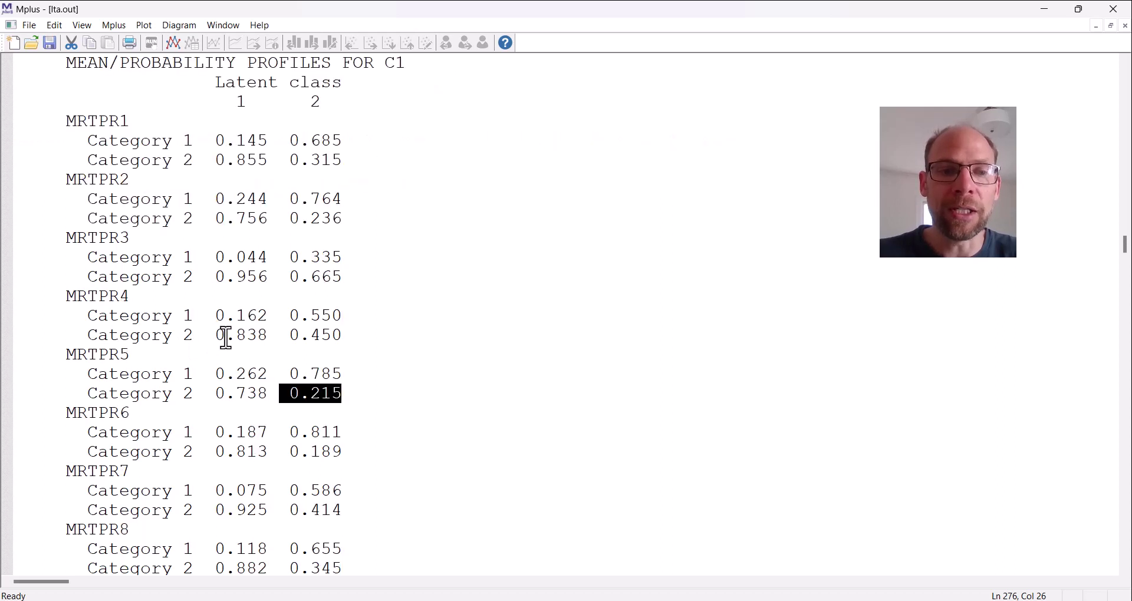
scroll(226, 338, "down", 2)
scroll(225, 339, "down", 4)
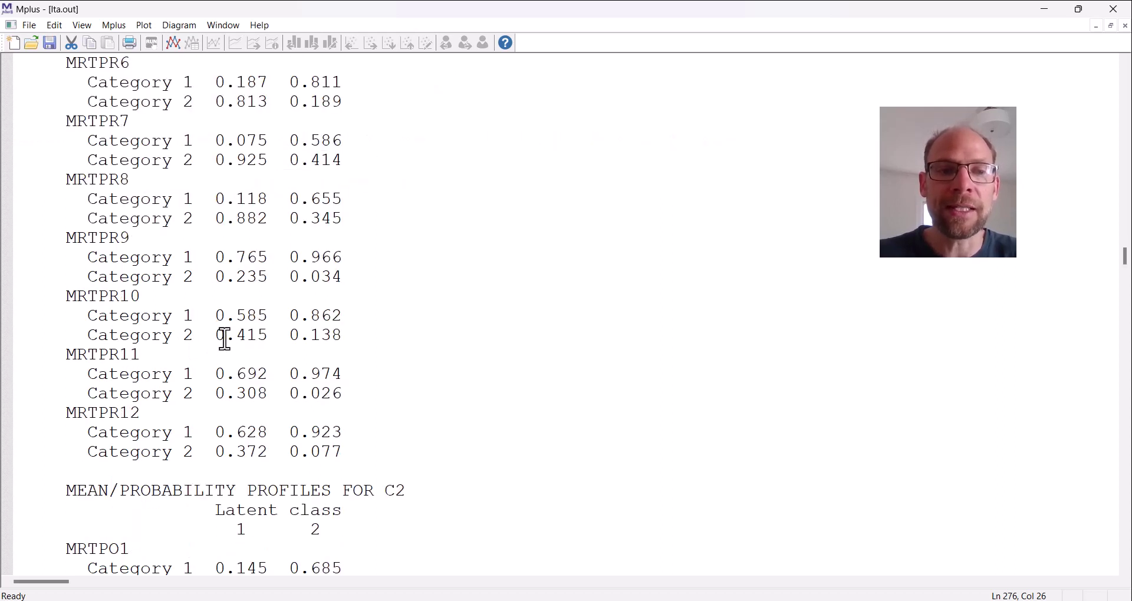
left_click(279, 456)
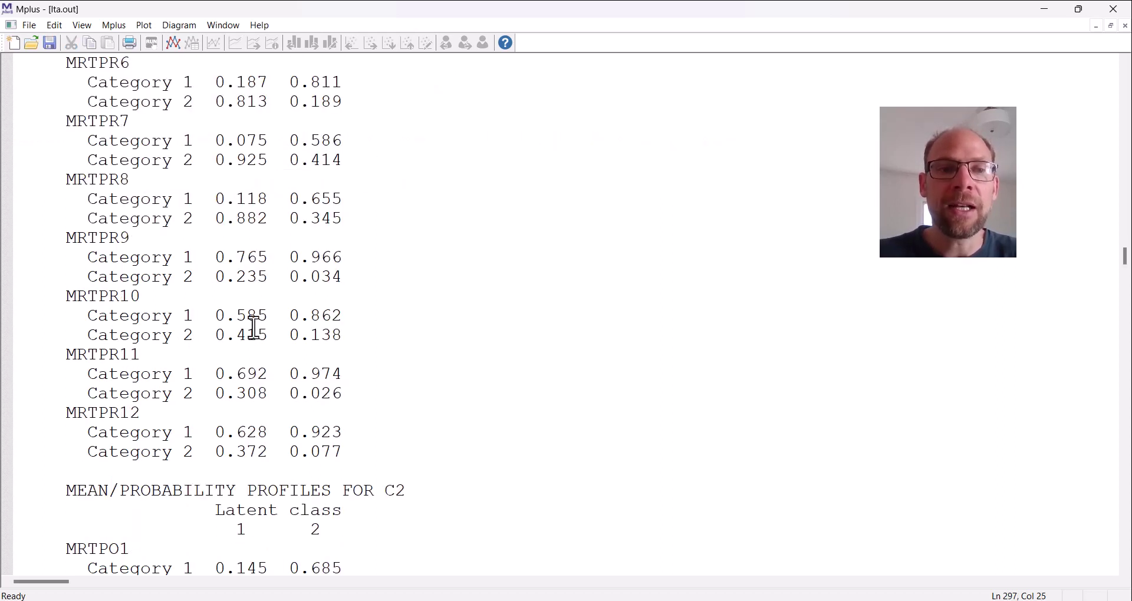
left_click_drag(204, 218, 268, 220)
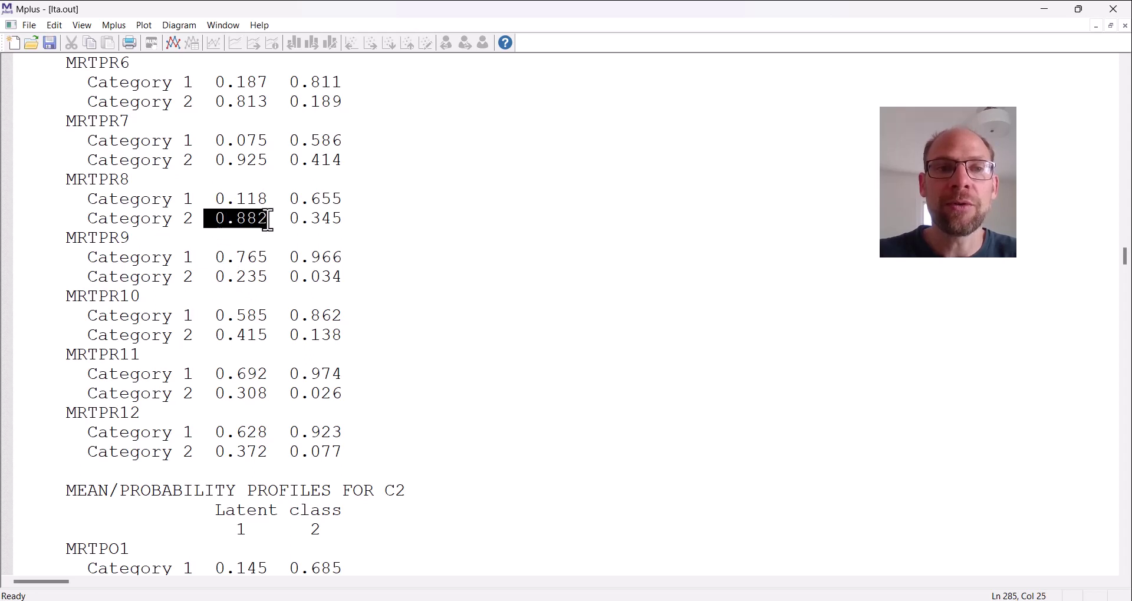
left_click_drag(225, 160, 343, 160)
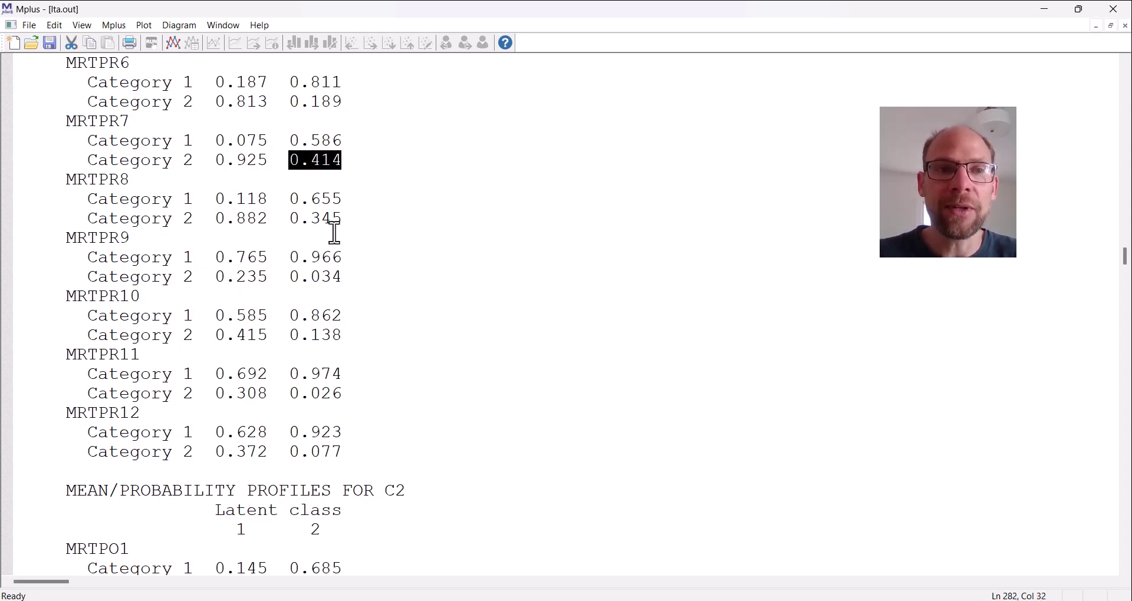
Compare the class 1 probabilities of MRTPO1 in the C2 profiles with the Category 2 probability of MRTPR1 in the C1 profiles.
scroll(334, 233, "up", 6)
scroll(349, 245, "down", 8)
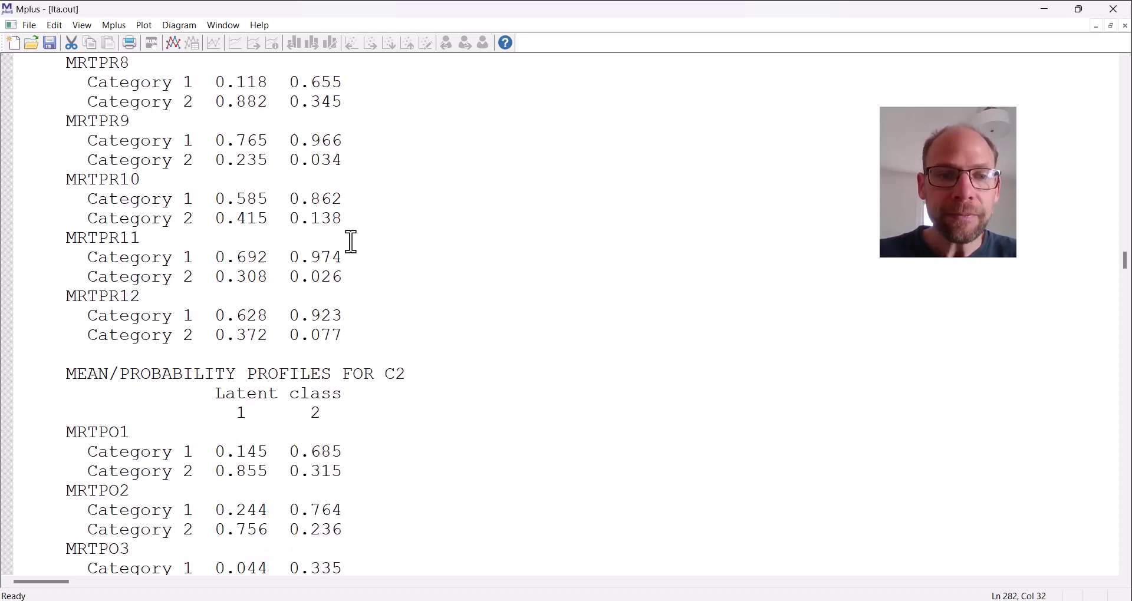
scroll(350, 239, "down", 4)
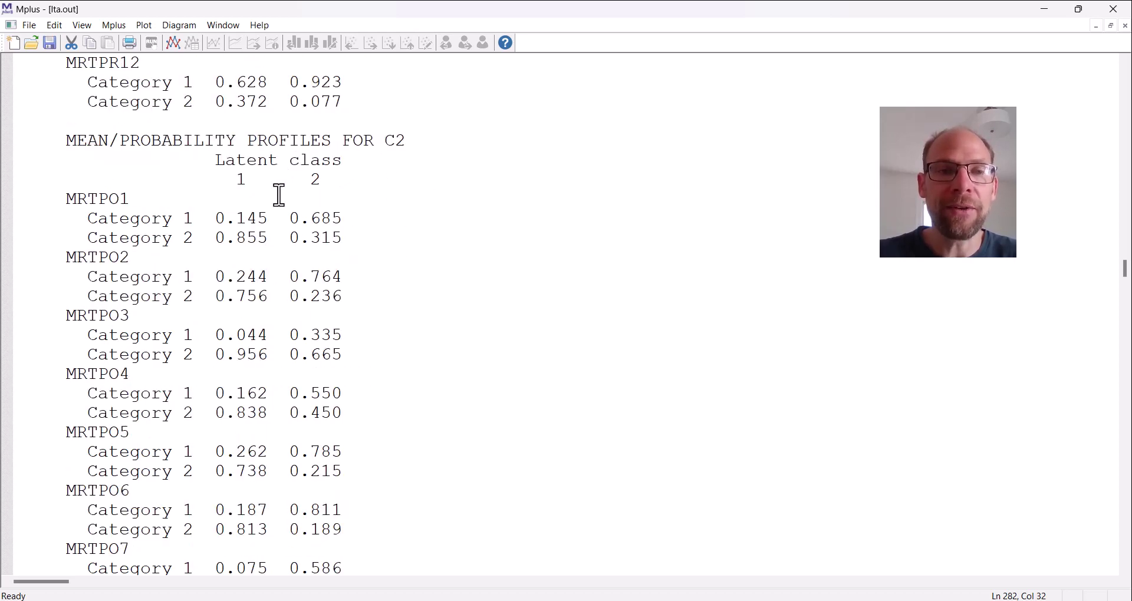
left_click_drag(216, 219, 267, 222)
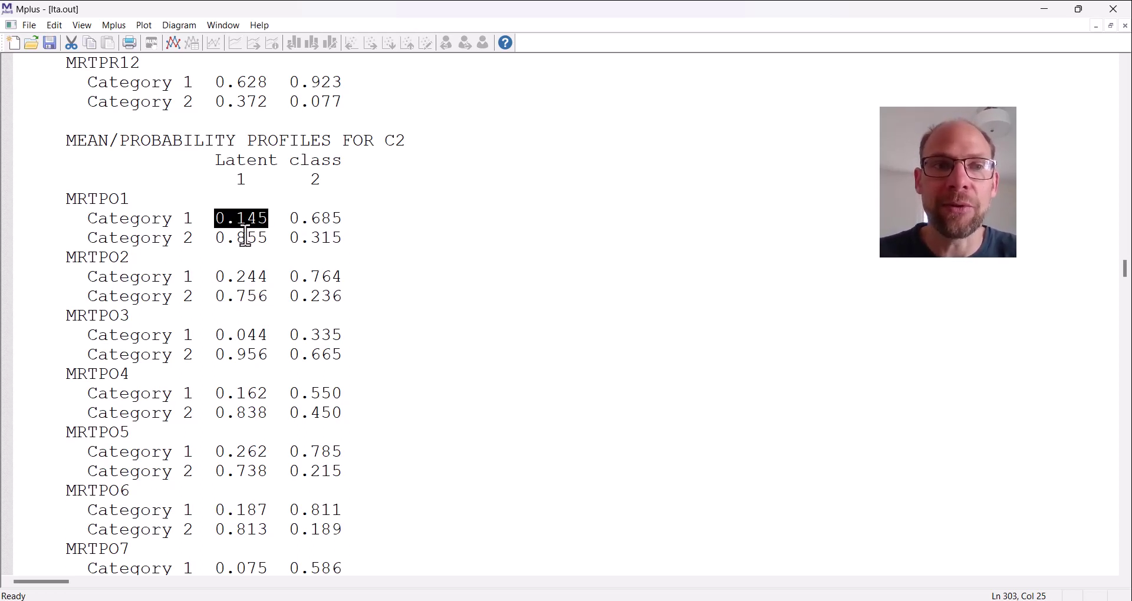
left_click_drag(205, 239, 272, 242)
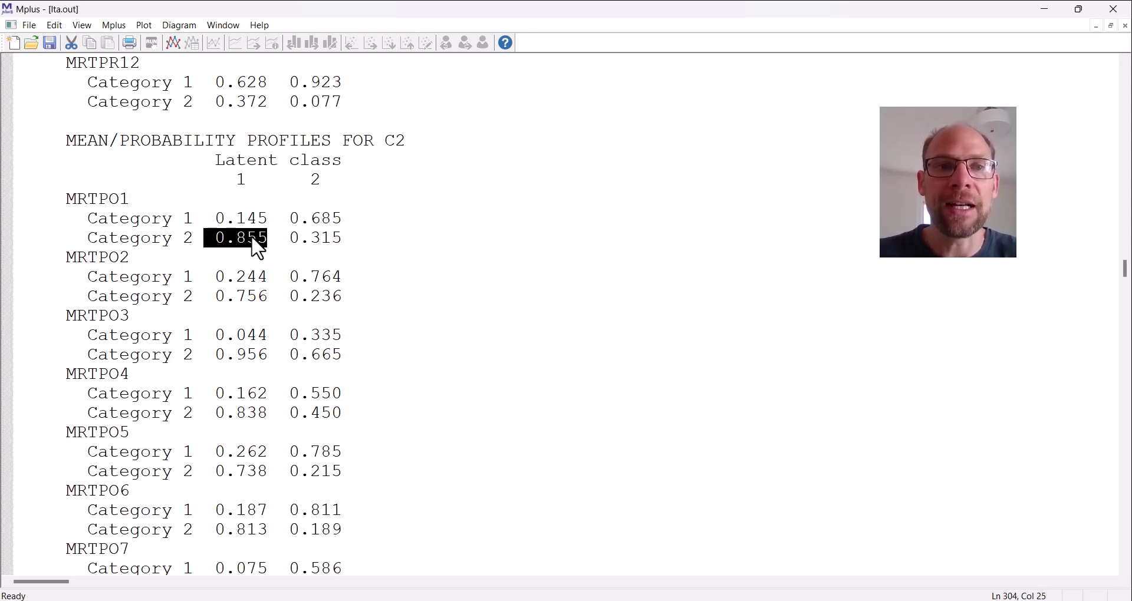
scroll(257, 247, "up", 12)
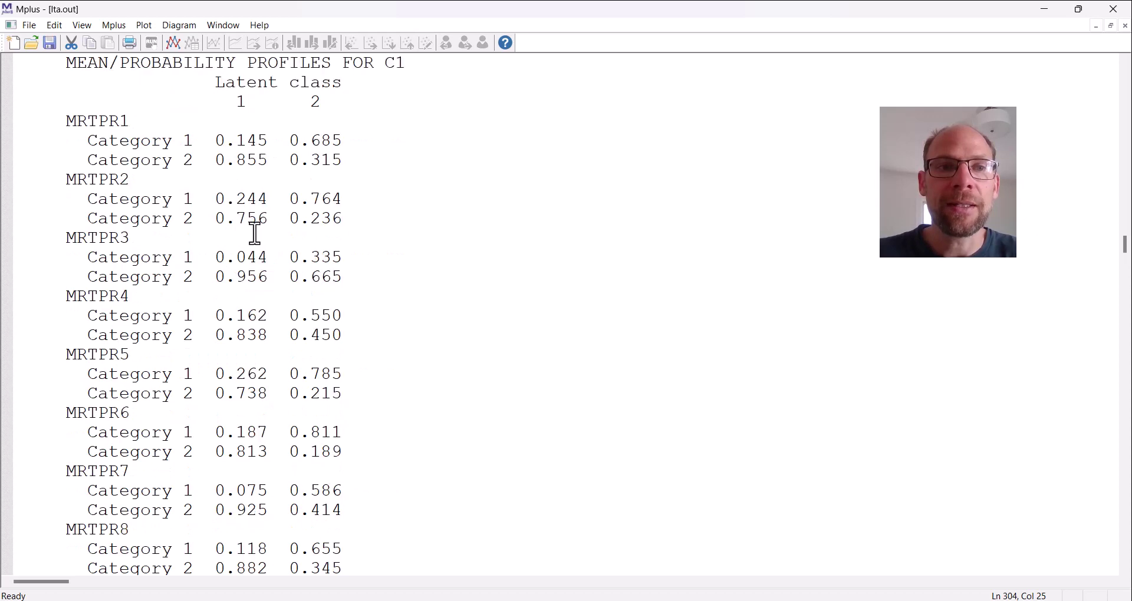
left_click_drag(216, 161, 269, 163)
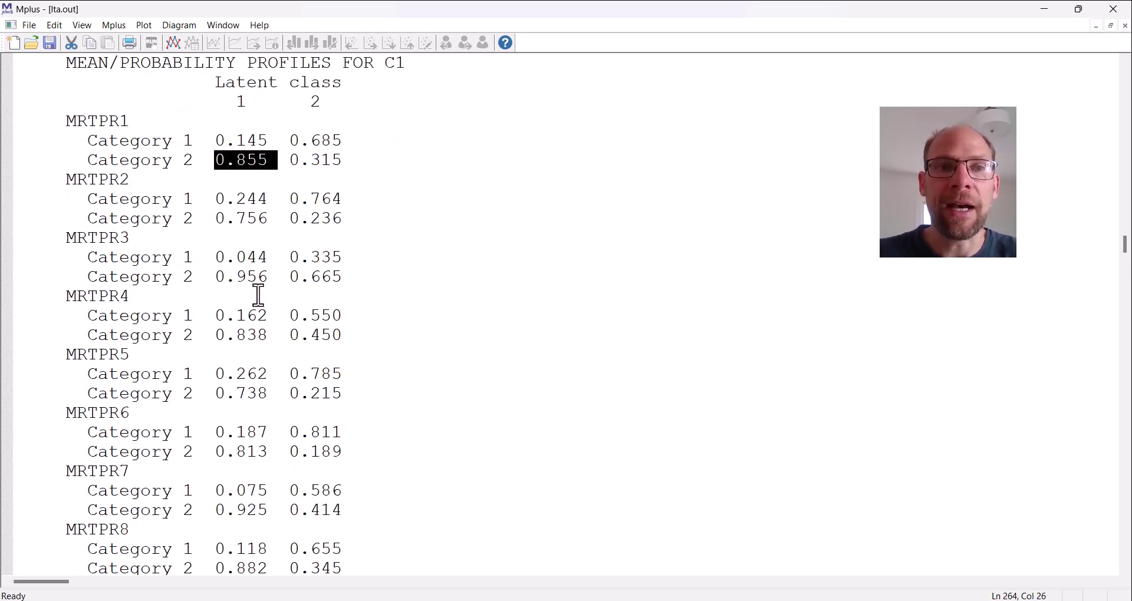
scroll(260, 254, "down", 8)
scroll(260, 254, "down", 4)
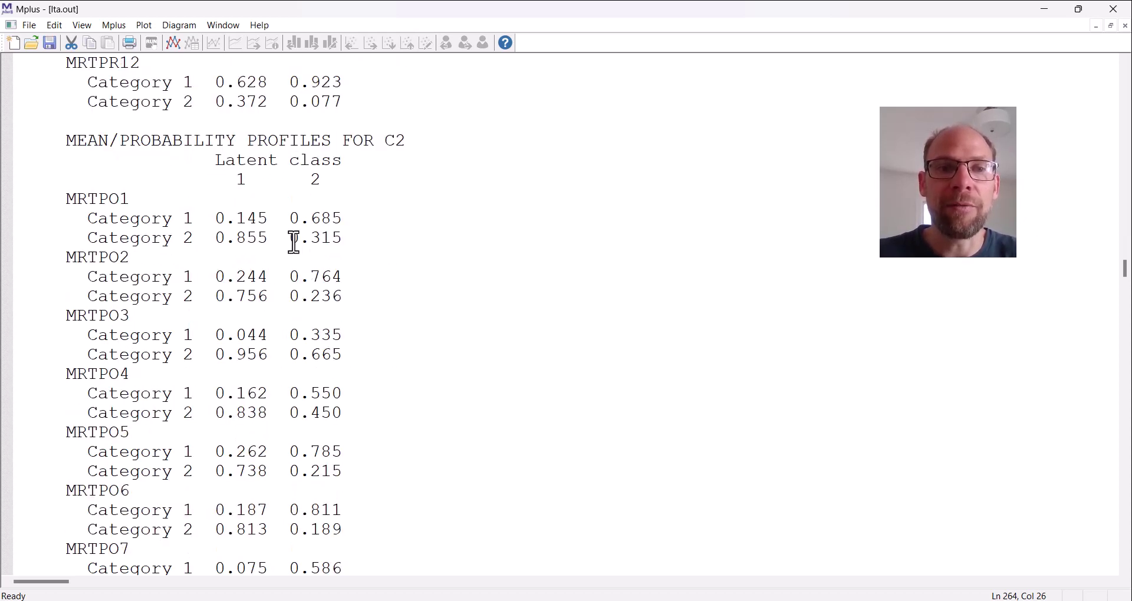
Compare the class 2 Category 2 probability of MRTPO1 in the C2 profiles with that of MRTPR1 in the C1 profiles.
left_click_drag(290, 238, 347, 243)
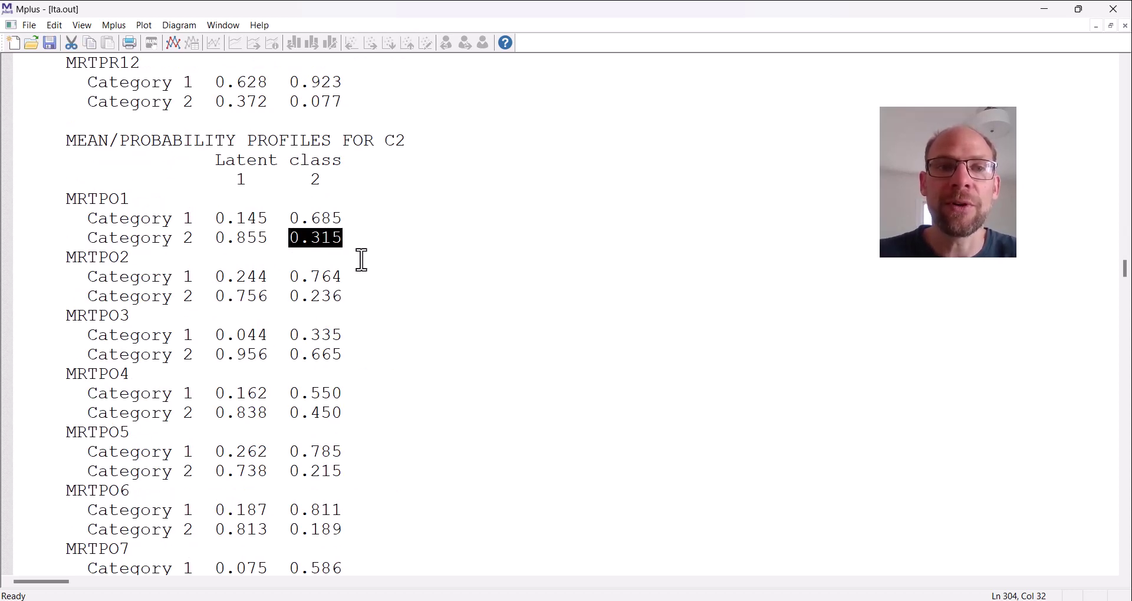
scroll(363, 260, "up", 14)
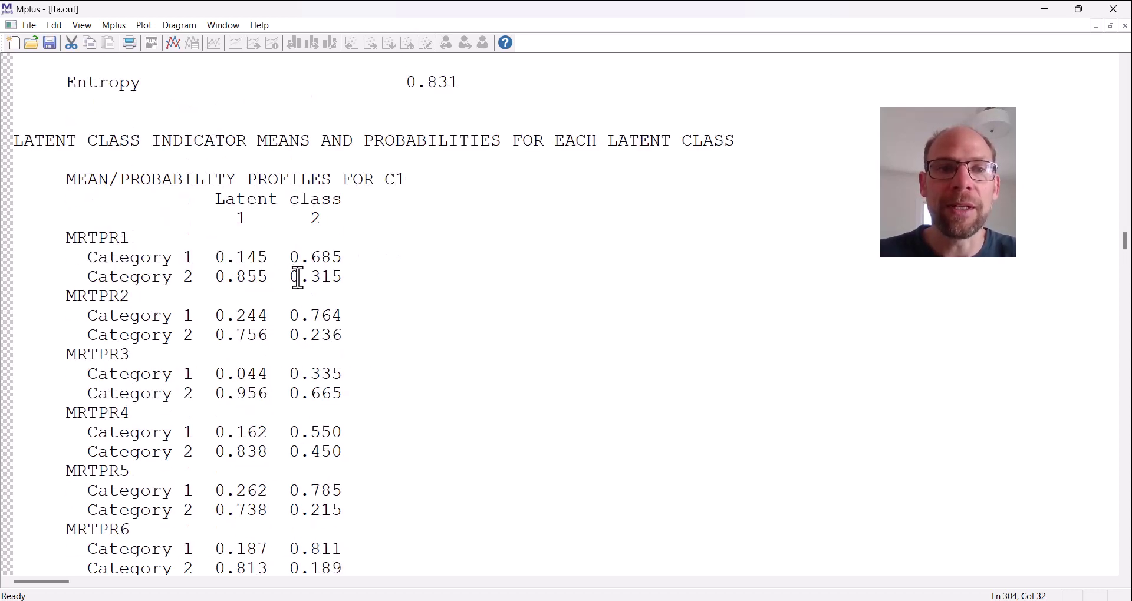
left_click_drag(288, 277, 348, 278)
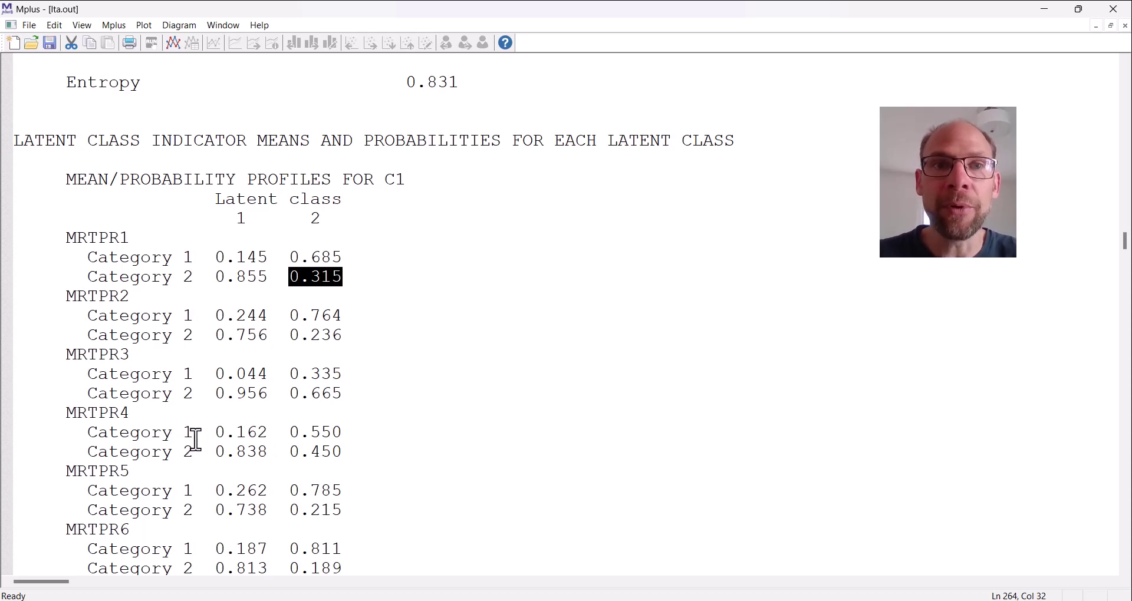
Compare the final class counts and proportions of C1 and C2, highlighting both C1 rows and alternating between the two class 1 rows.
scroll(198, 439, "up", 6)
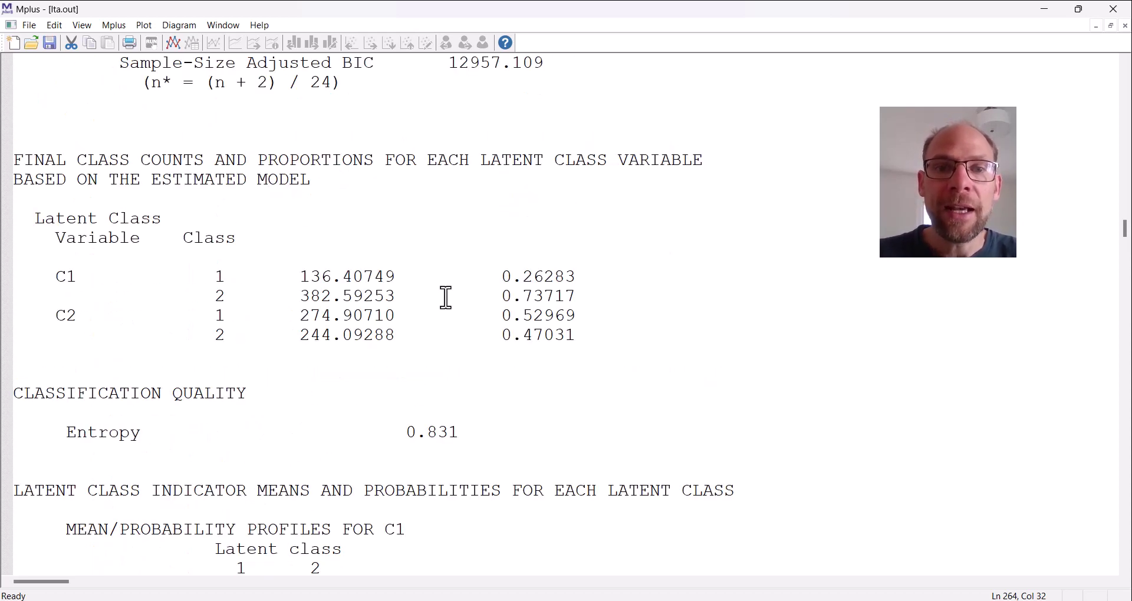
left_click_drag(33, 276, 586, 296)
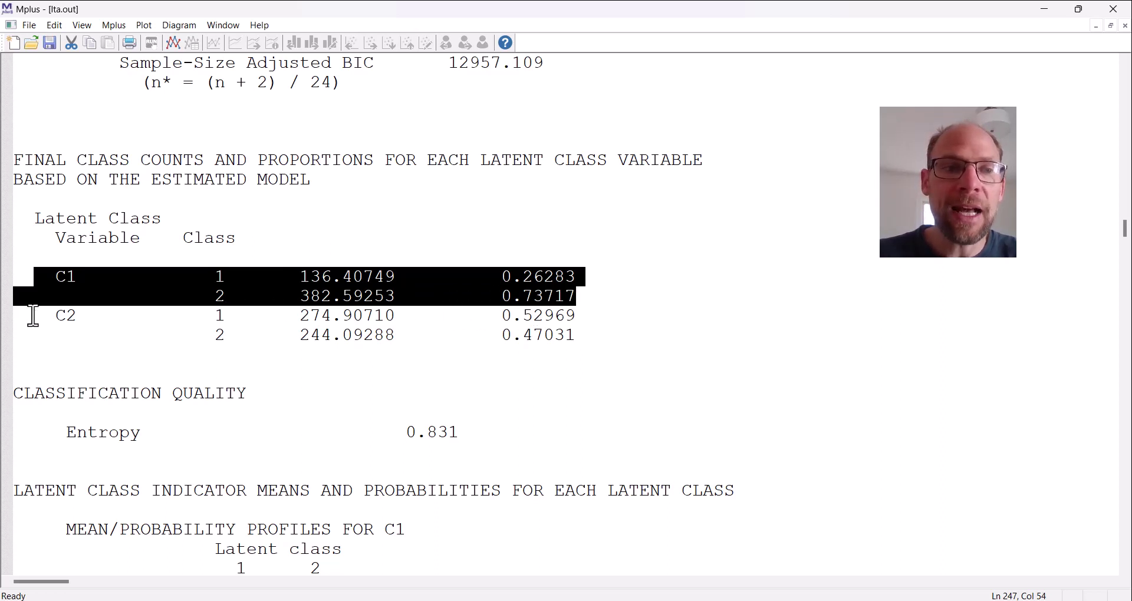
left_click_drag(34, 316, 607, 313)
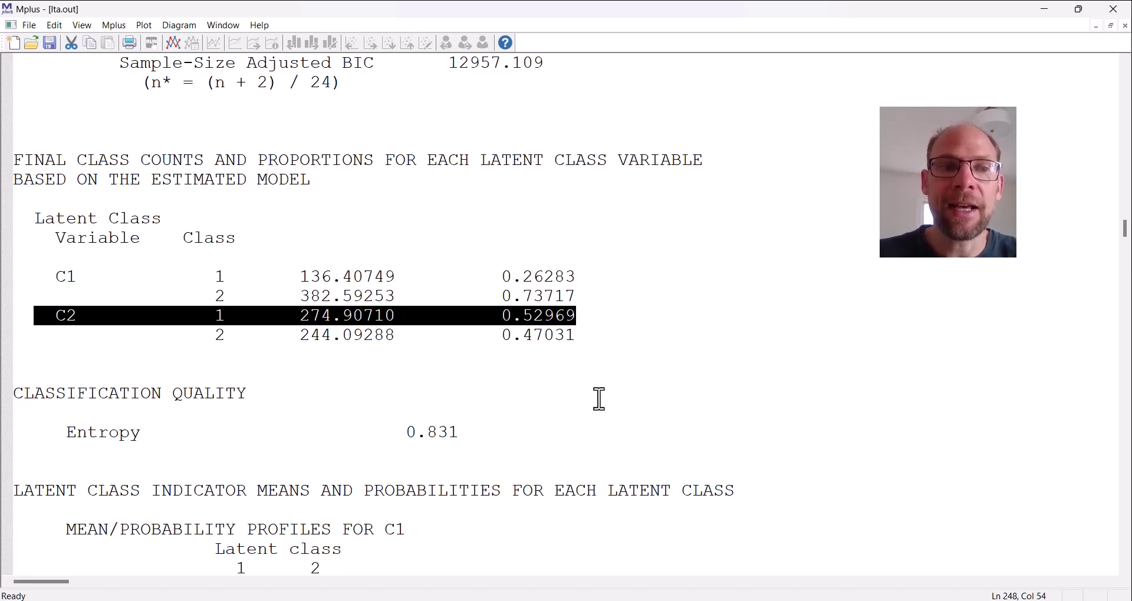
left_click_drag(55, 276, 603, 279)
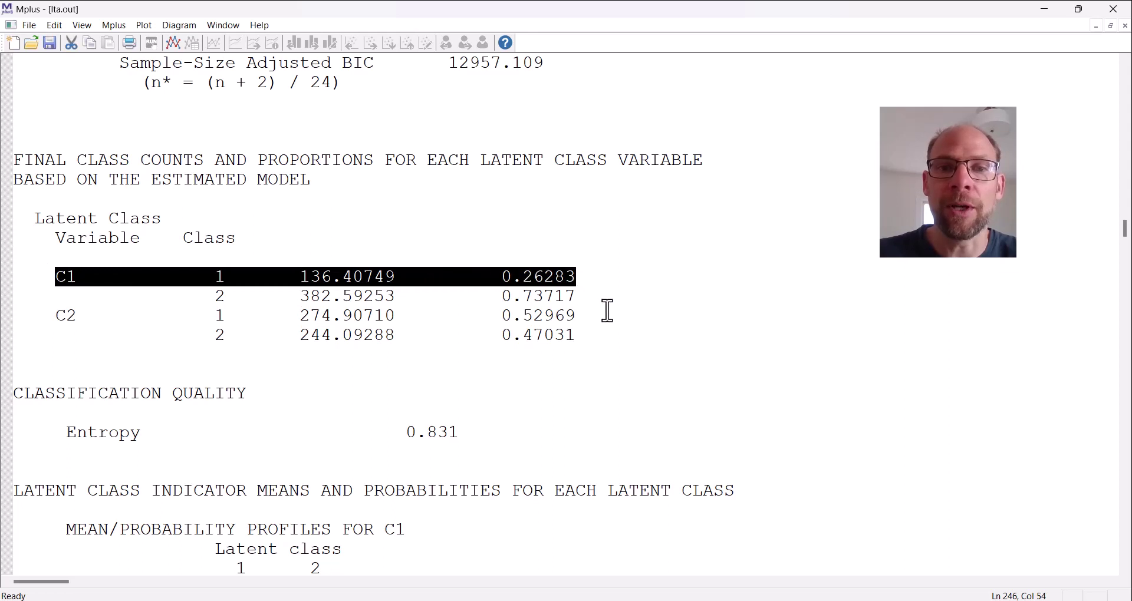
left_click_drag(580, 313, 46, 316)
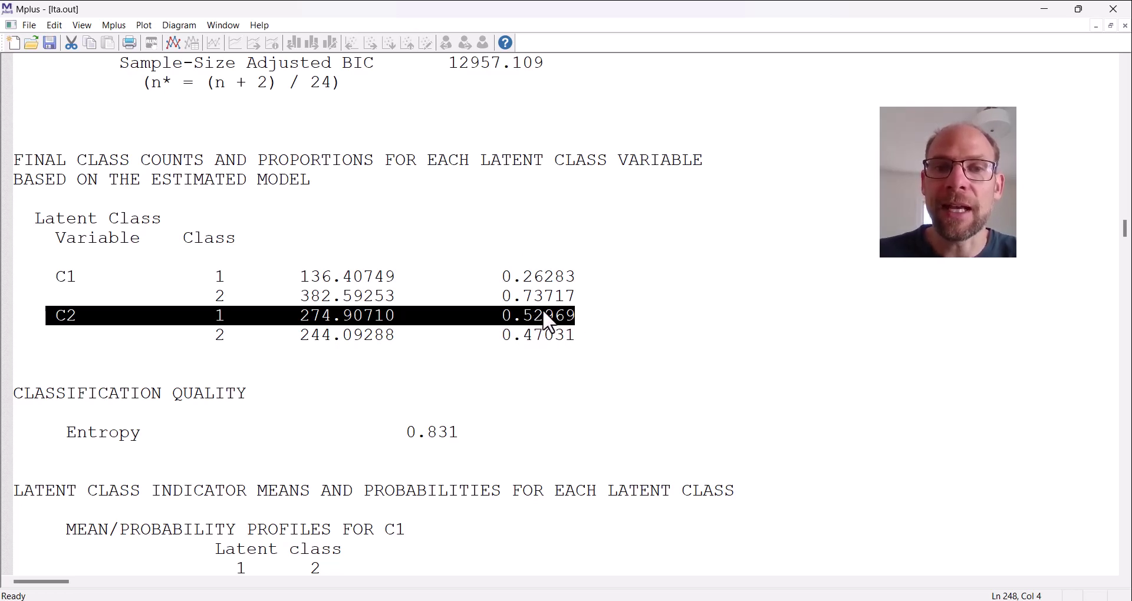
left_click_drag(585, 277, 53, 276)
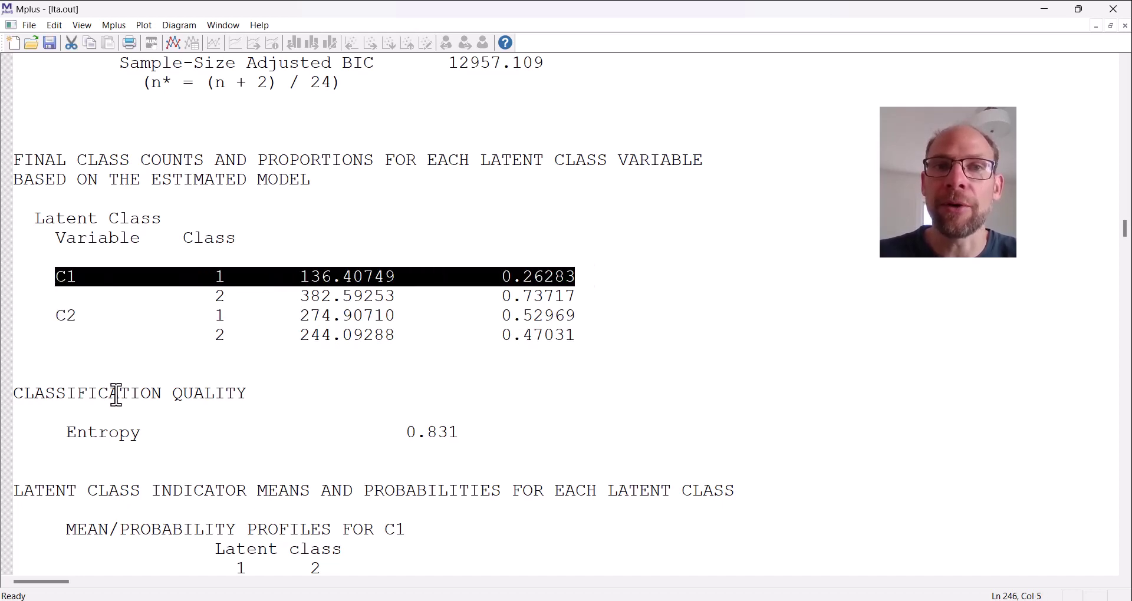
Examine the latent transition probabilities from C1 to C2, highlighting both class 1 row values and both class 2 row values.
scroll(209, 410, "down", 4)
scroll(209, 410, "down", 20)
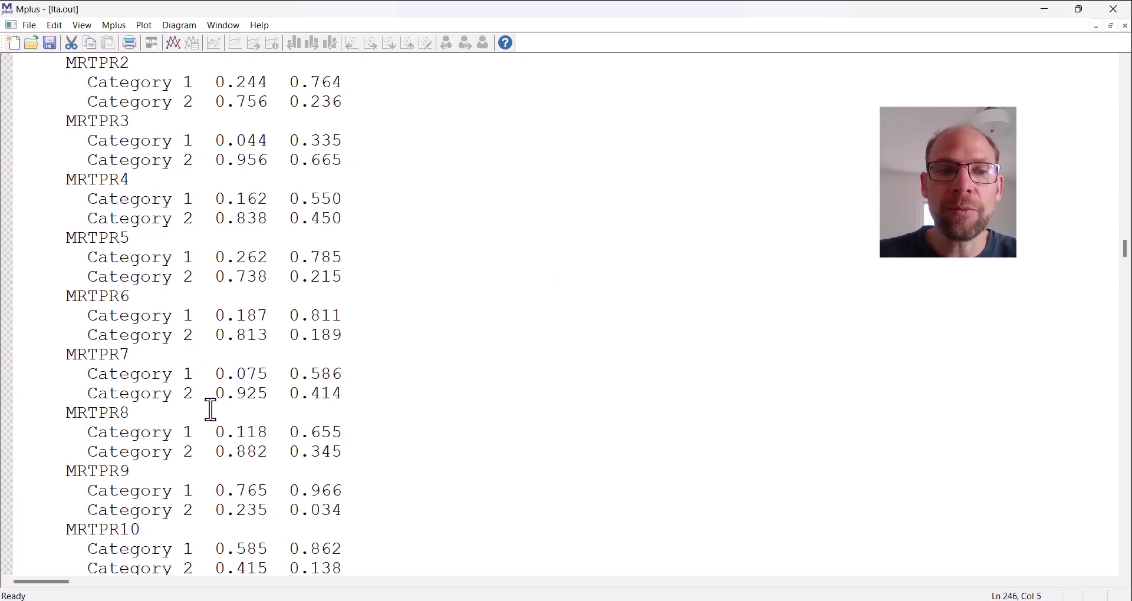
scroll(211, 399, "down", 8)
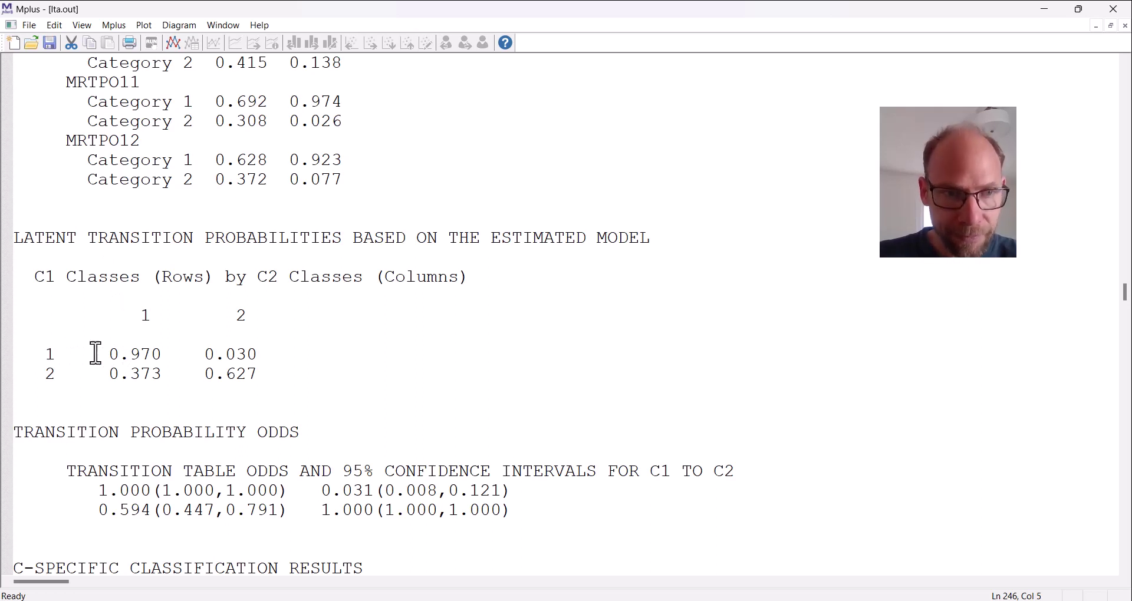
left_click_drag(108, 354, 166, 355)
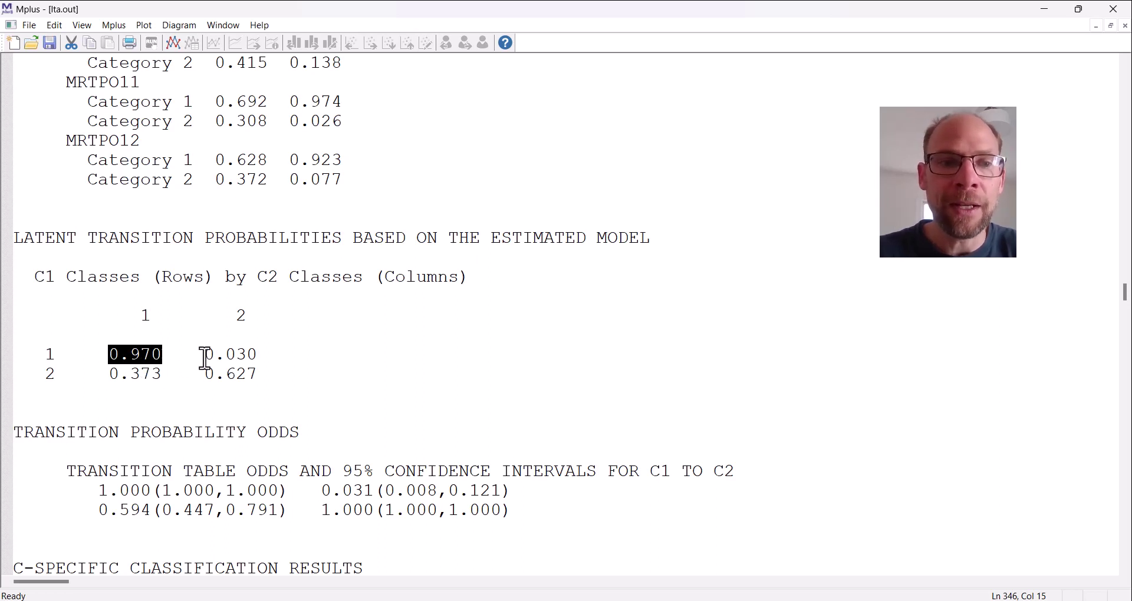
left_click_drag(205, 355, 278, 354)
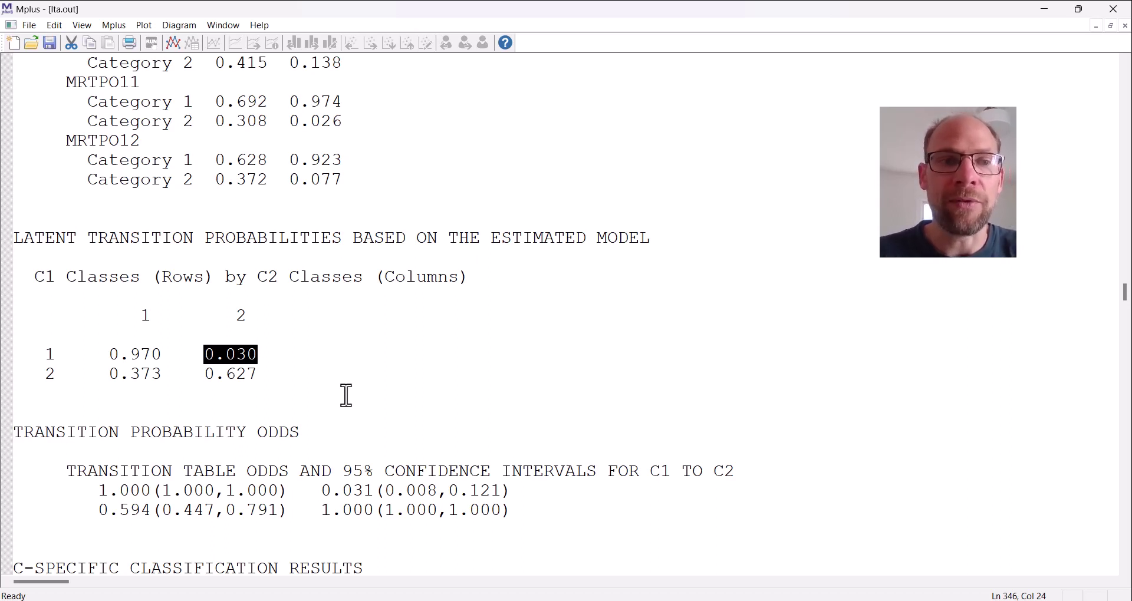
left_click(44, 377)
left_click_drag(109, 378, 271, 379)
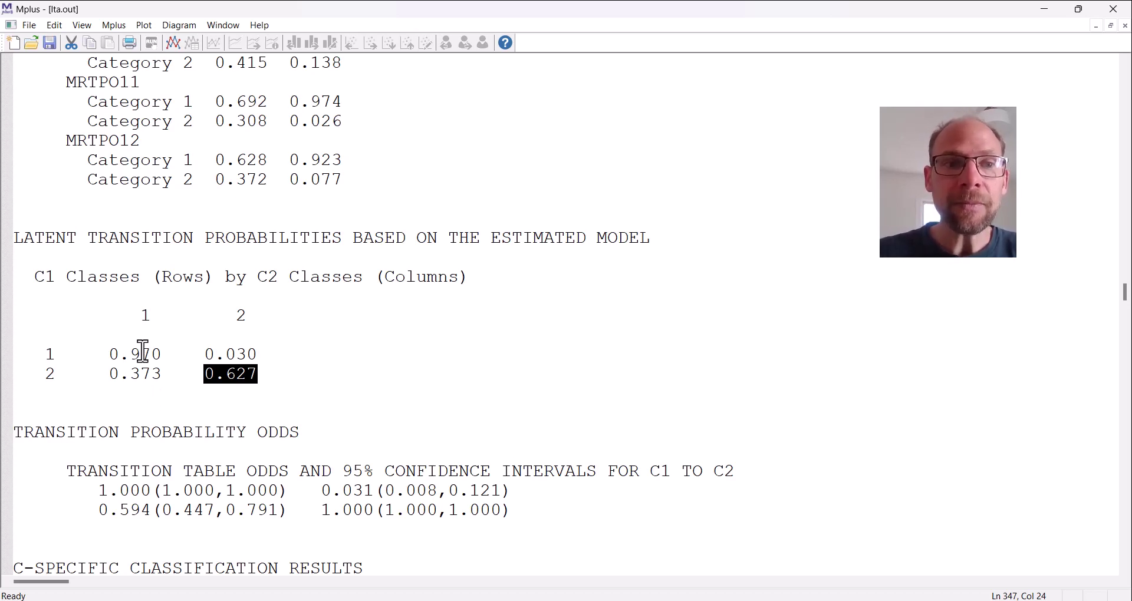
left_click_drag(98, 375, 165, 375)
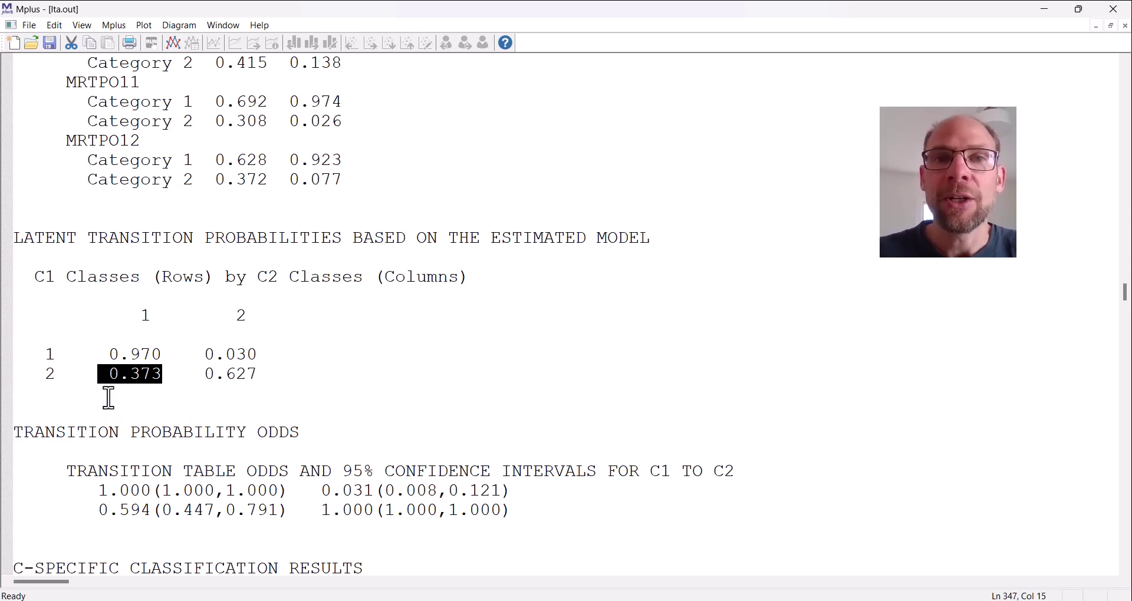
Return to the final class counts and proportions and highlight all rows for C1 and C2.
scroll(190, 361, "up", 12)
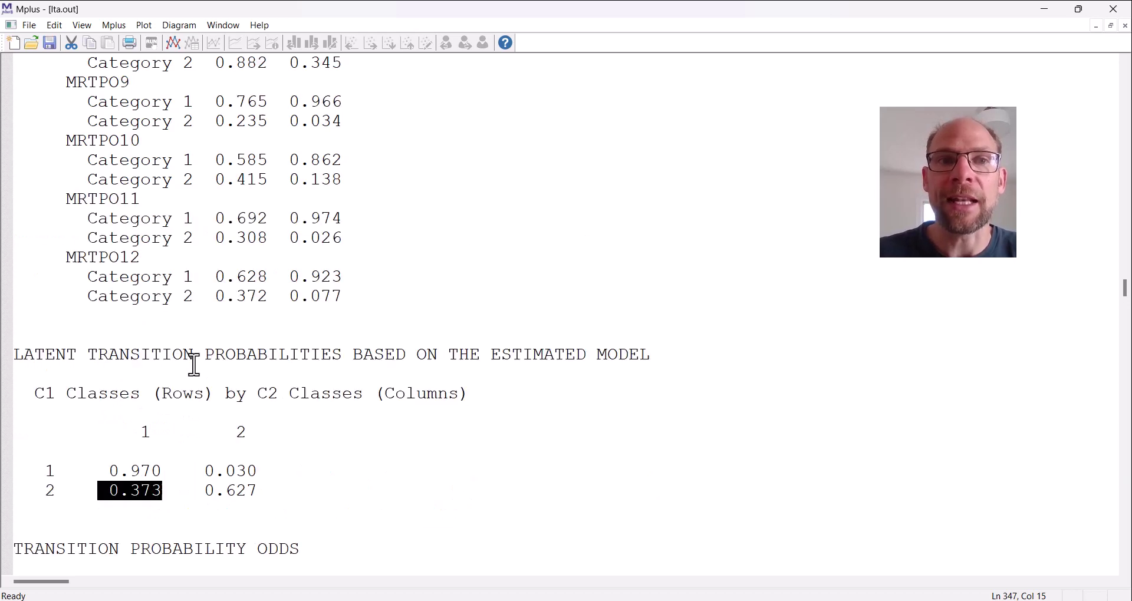
scroll(193, 366, "up", 18)
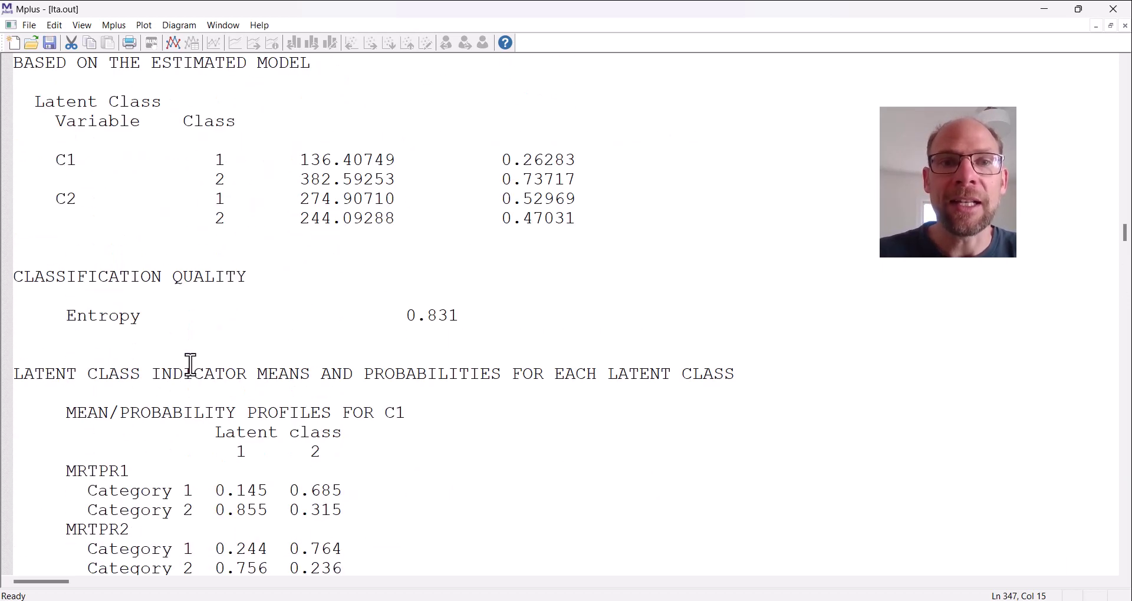
left_click_drag(596, 219, 507, 144)
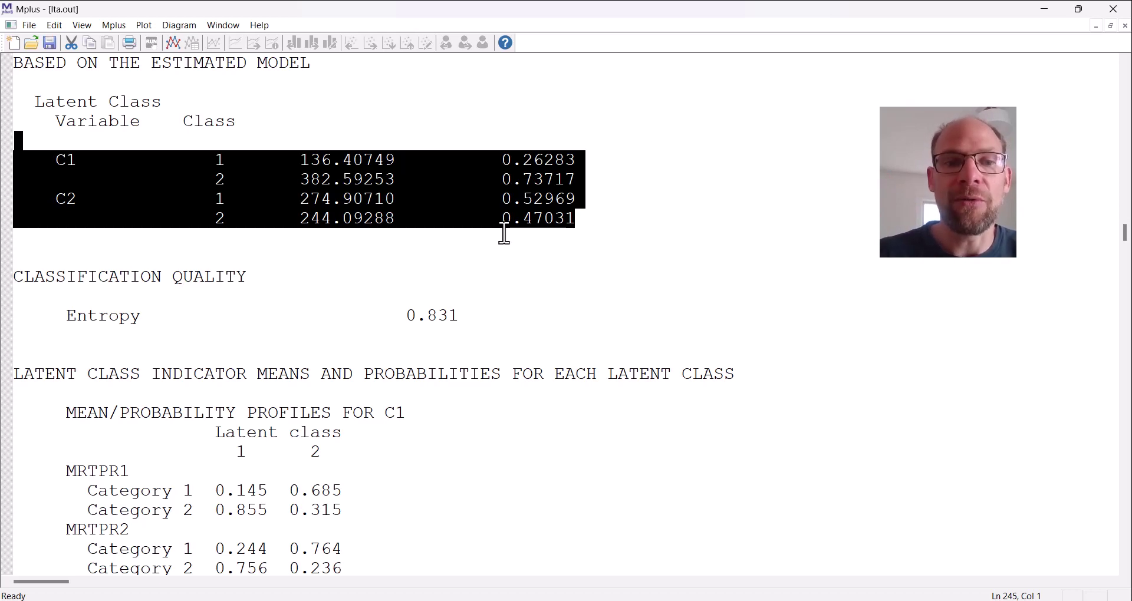
Highlight the whole latent transition probabilities section, from its heading through the C1 by C2 table.
scroll(450, 170, "down", 14)
scroll(448, 176, "down", 16)
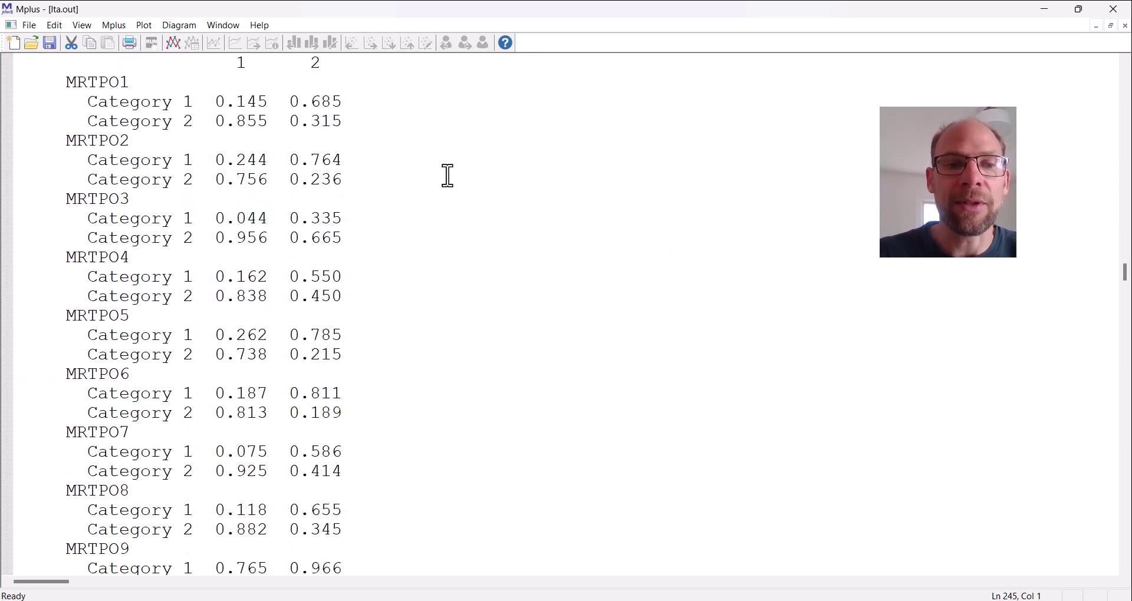
scroll(320, 363, "down", 2)
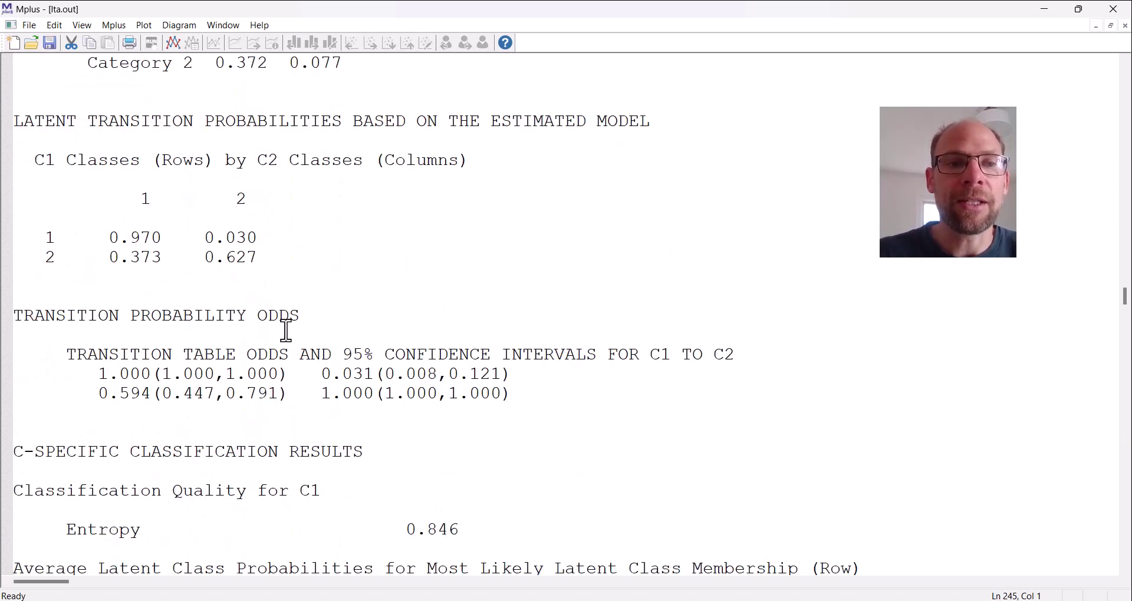
left_click_drag(276, 257, 4, 122)
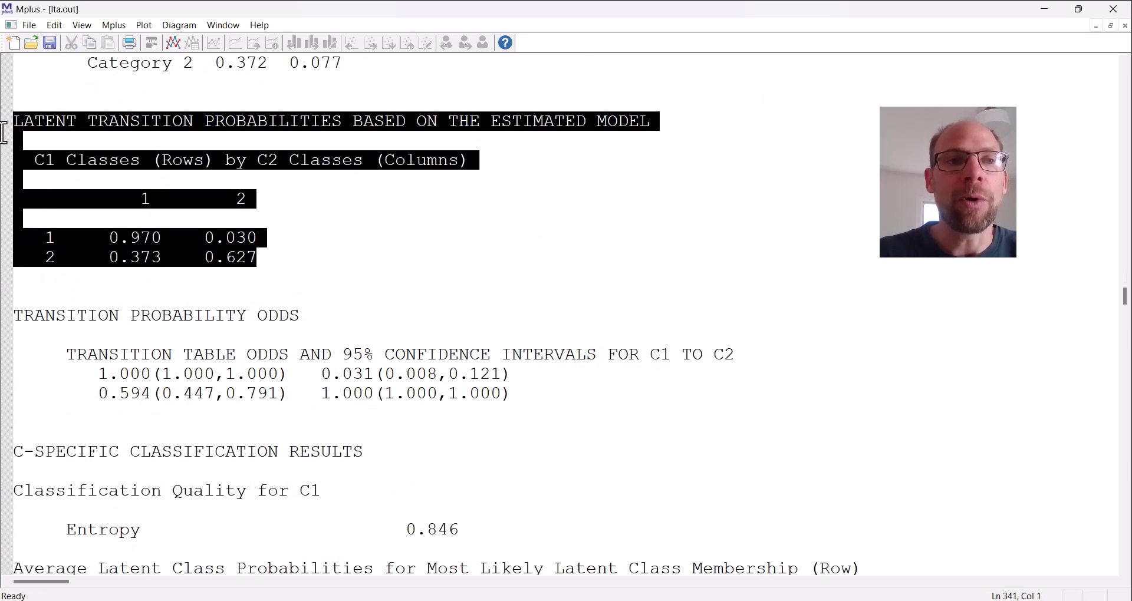